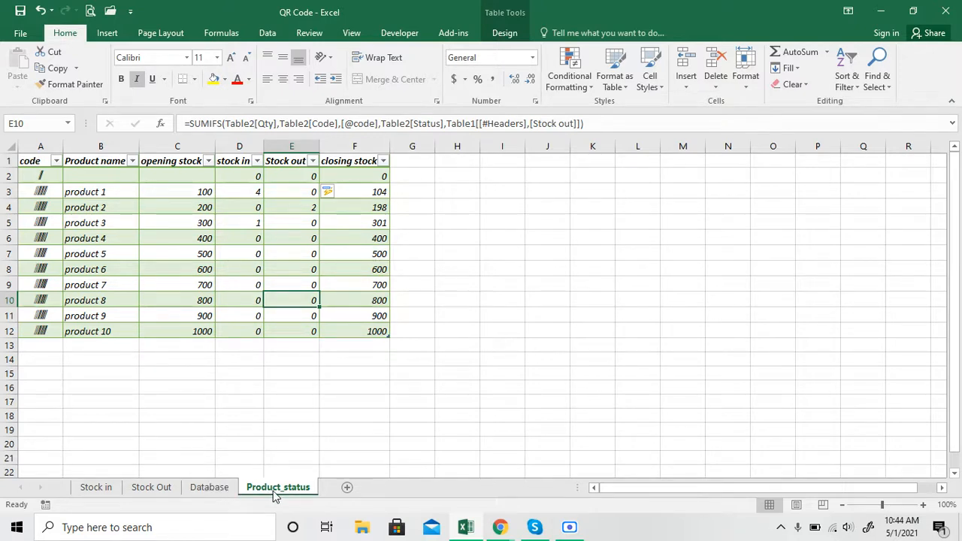
Review the voucher layouts on the Stock in and Stock Out sheets, including the Stock in code entry cell
click(166, 492)
click(94, 491)
click(154, 413)
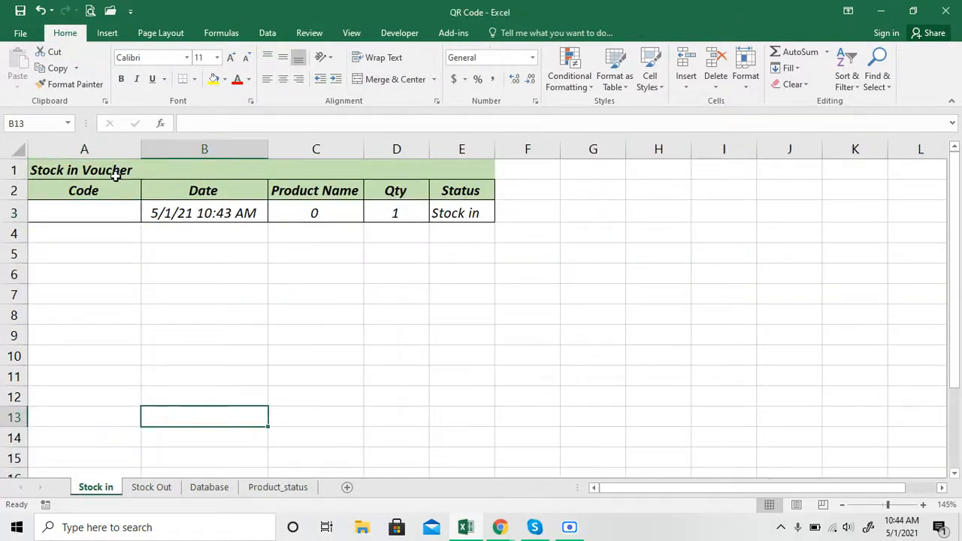
click(137, 490)
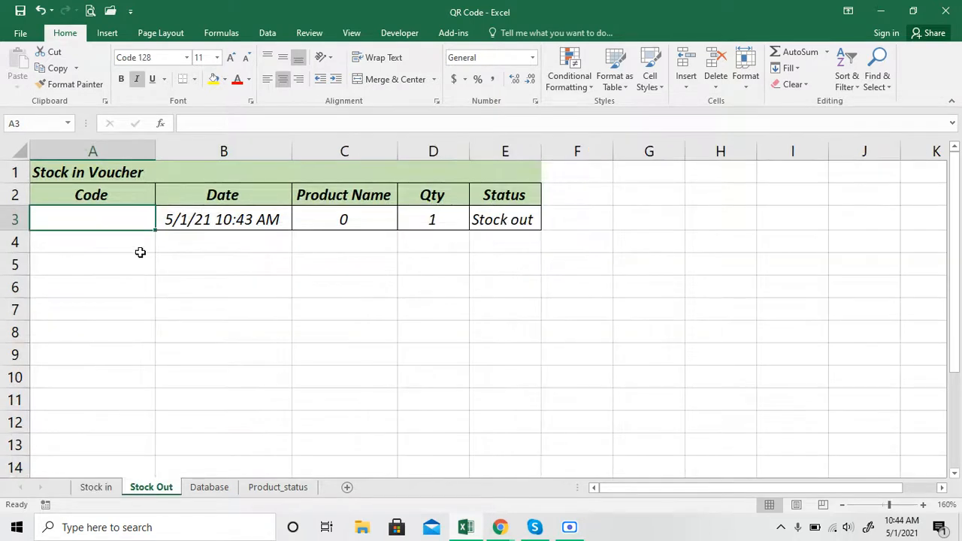
click(96, 490)
click(85, 215)
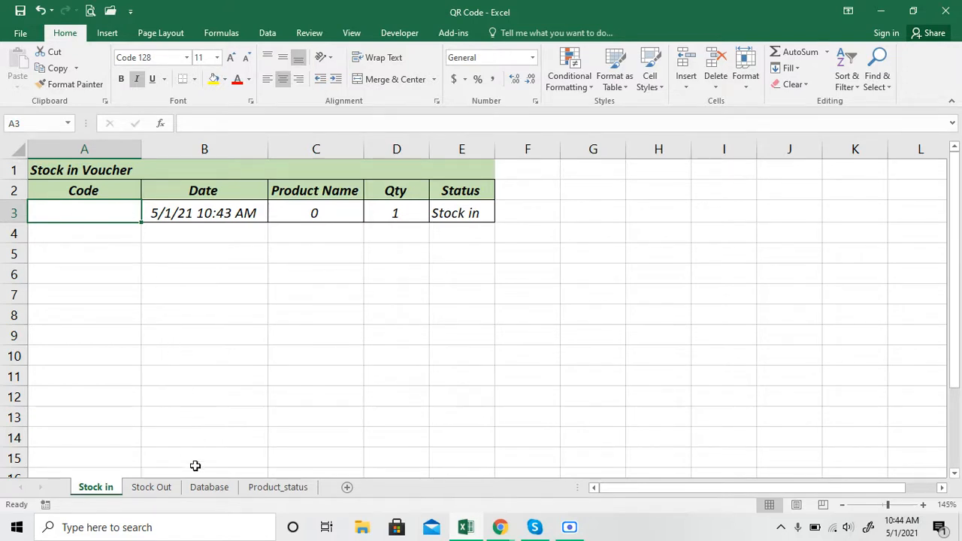
Examine the product codes and product names listed in the Product_status table
click(271, 488)
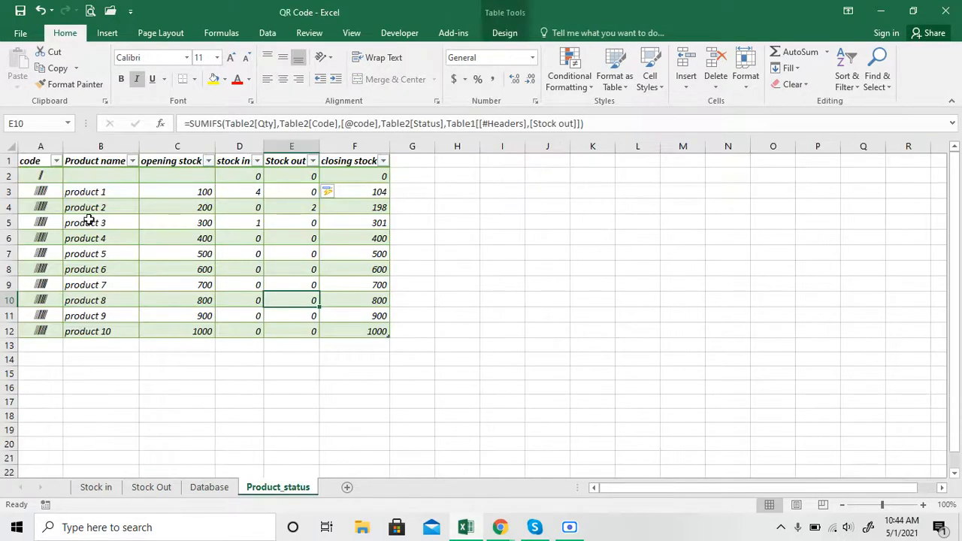
click(41, 192)
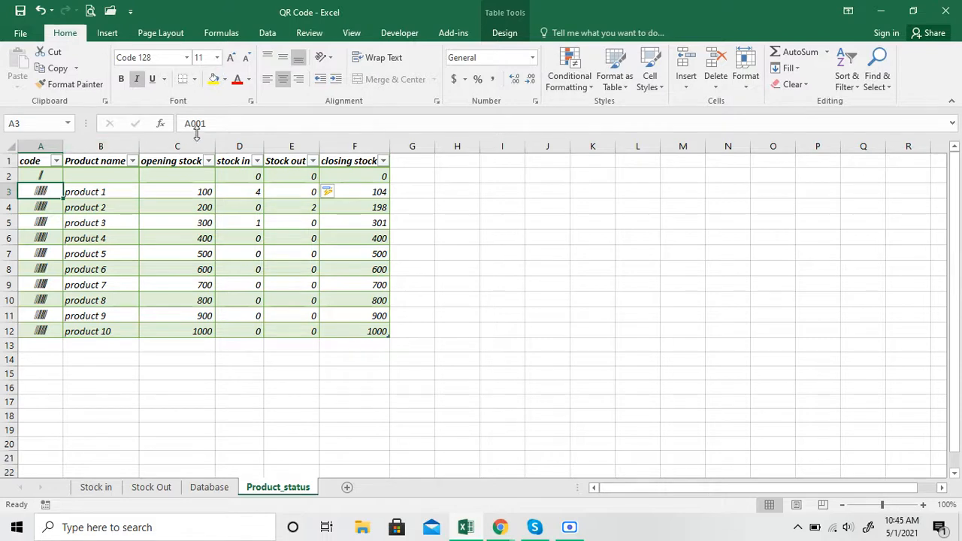
click(43, 207)
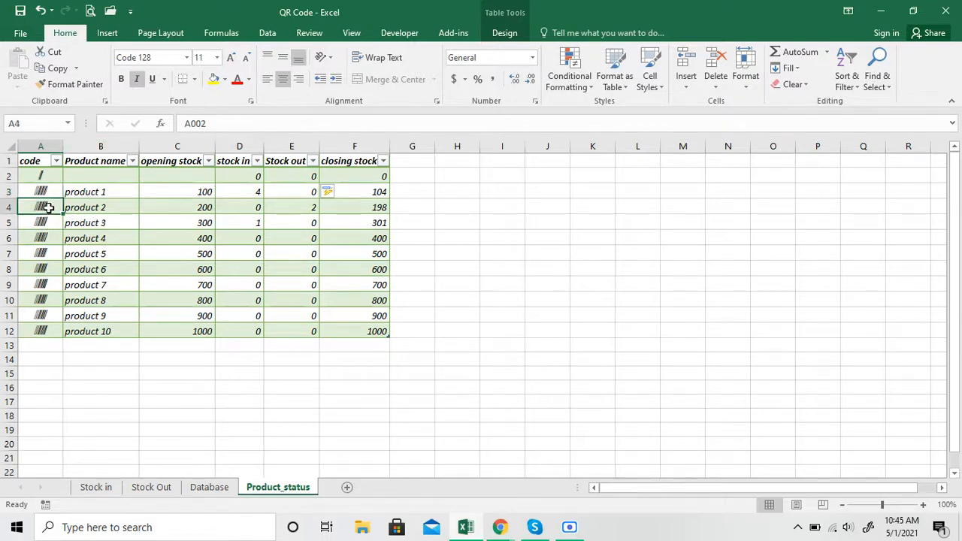
click(45, 334)
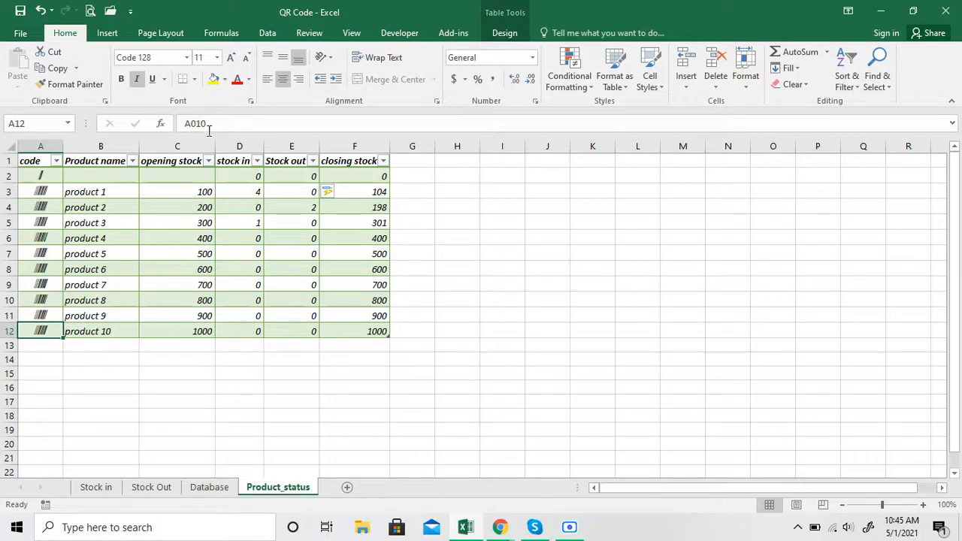
click(132, 203)
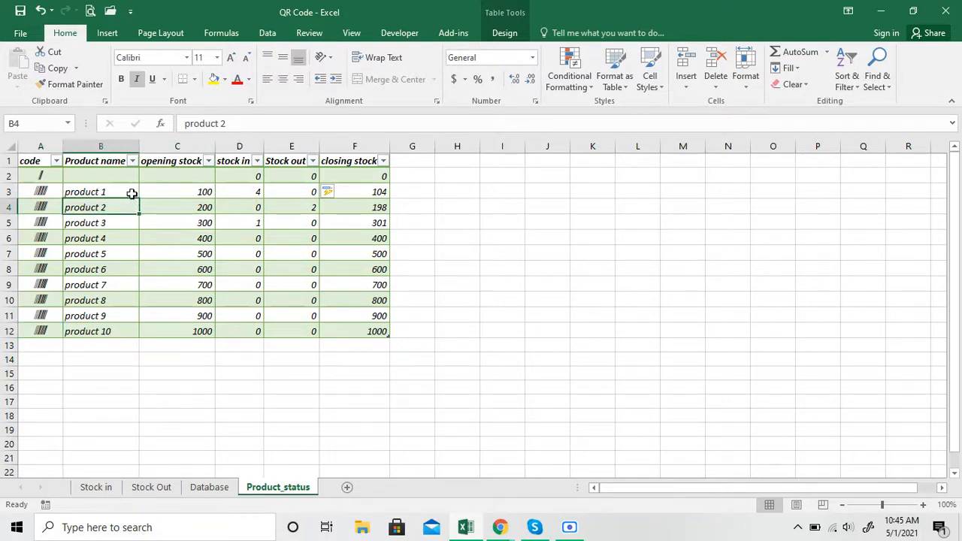
click(131, 194)
click(122, 333)
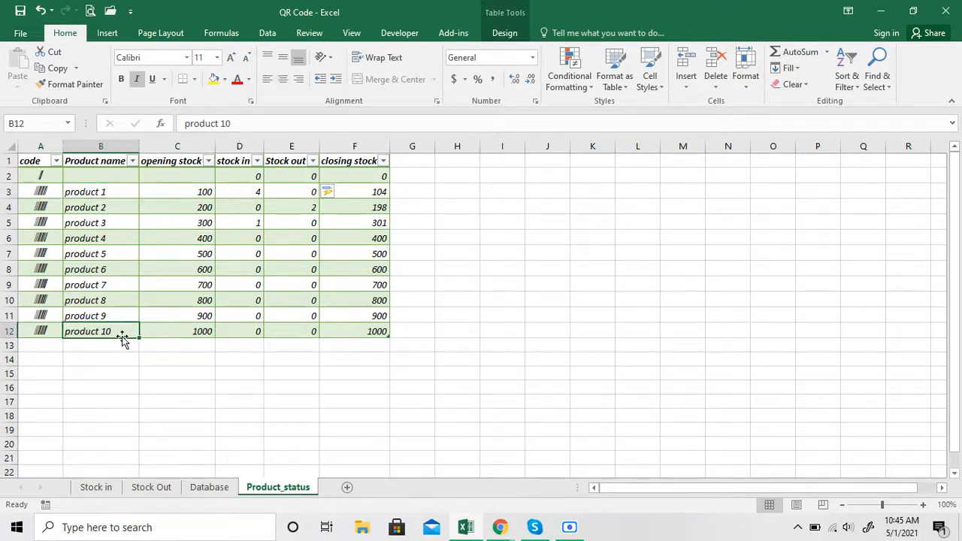
click(116, 193)
key(ctrl+a)
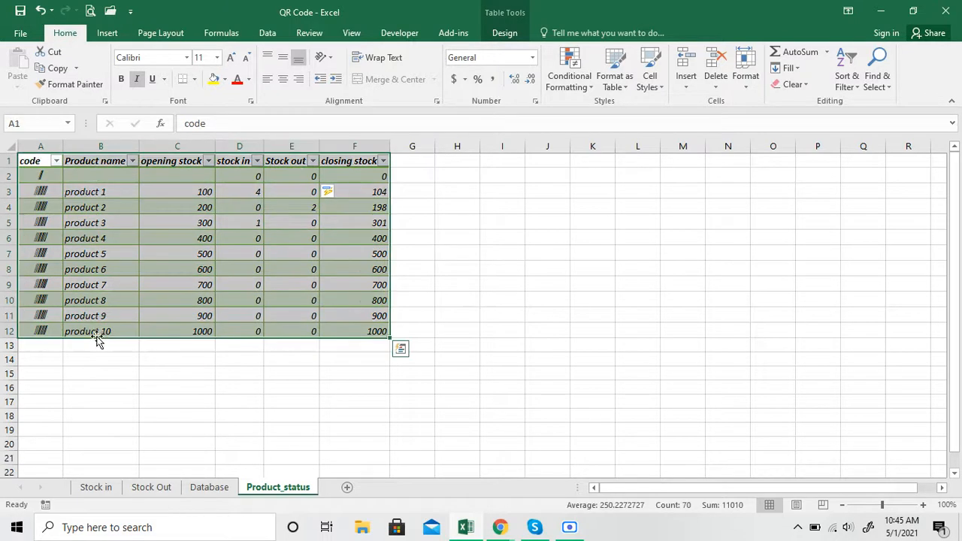
Inspect the opening stock value and the stock in, Stock out and closing stock formulas in the first rows of the Product_status table
click(196, 193)
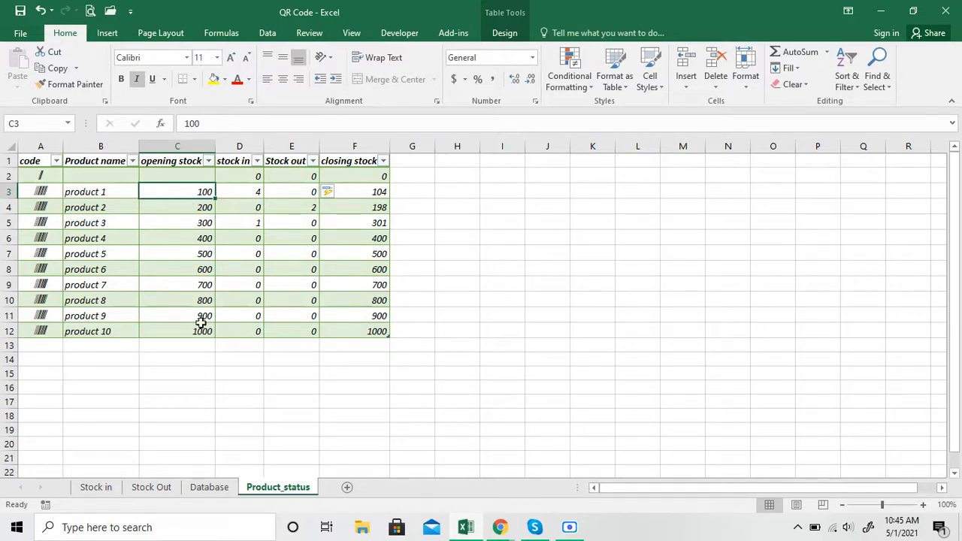
click(257, 178)
click(301, 177)
click(347, 179)
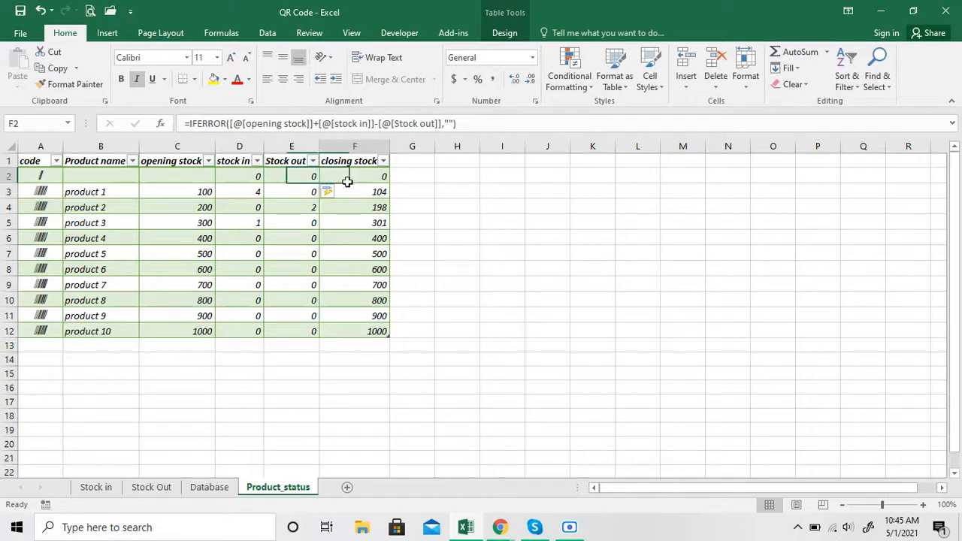
click(254, 188)
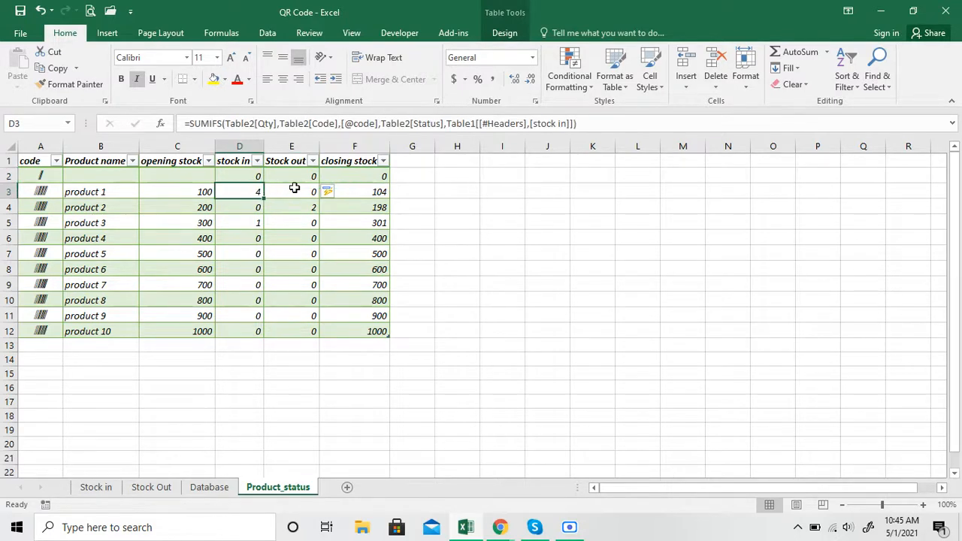
click(297, 190)
click(350, 190)
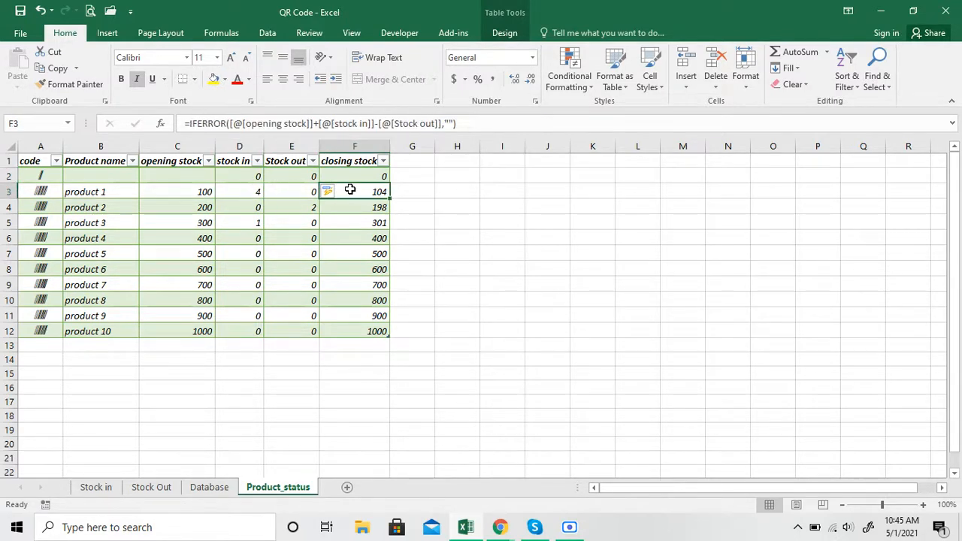
click(273, 189)
click(251, 193)
click(339, 193)
click(253, 193)
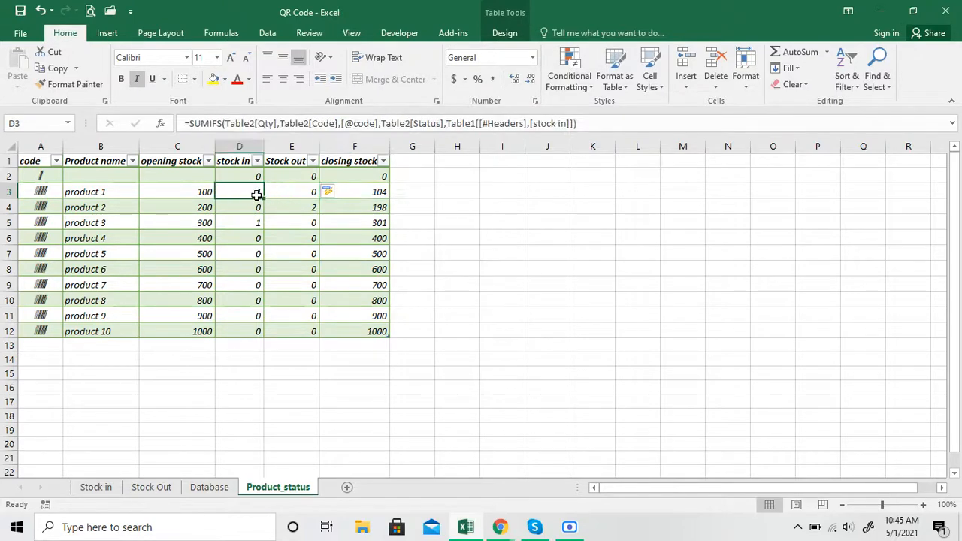
Compare the stock in and Stock out cells of product 1 and product 2 in the Product_status table
click(89, 194)
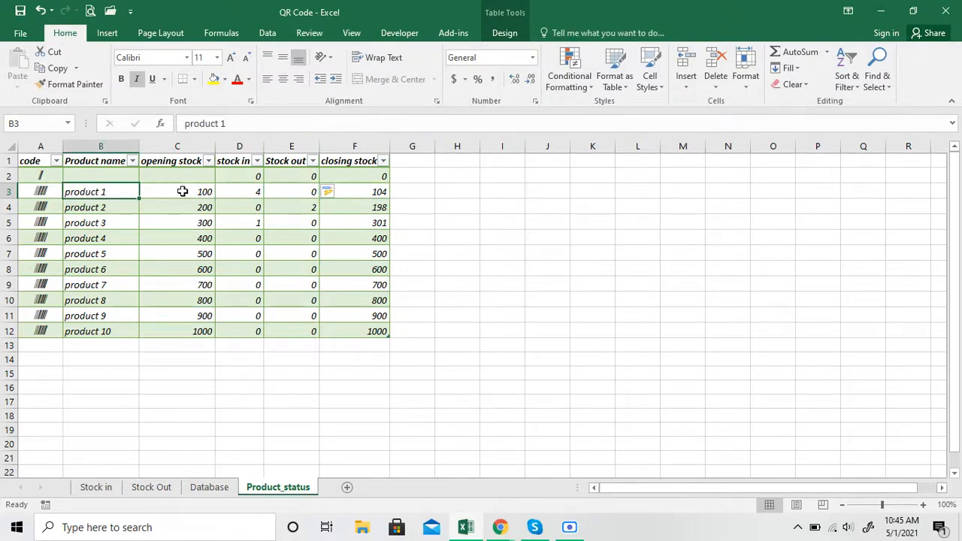
click(239, 193)
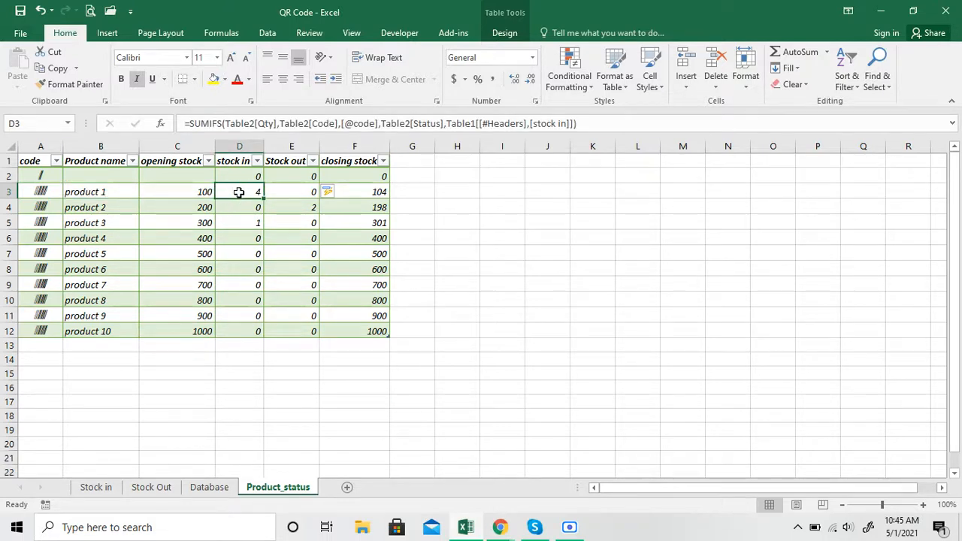
click(286, 191)
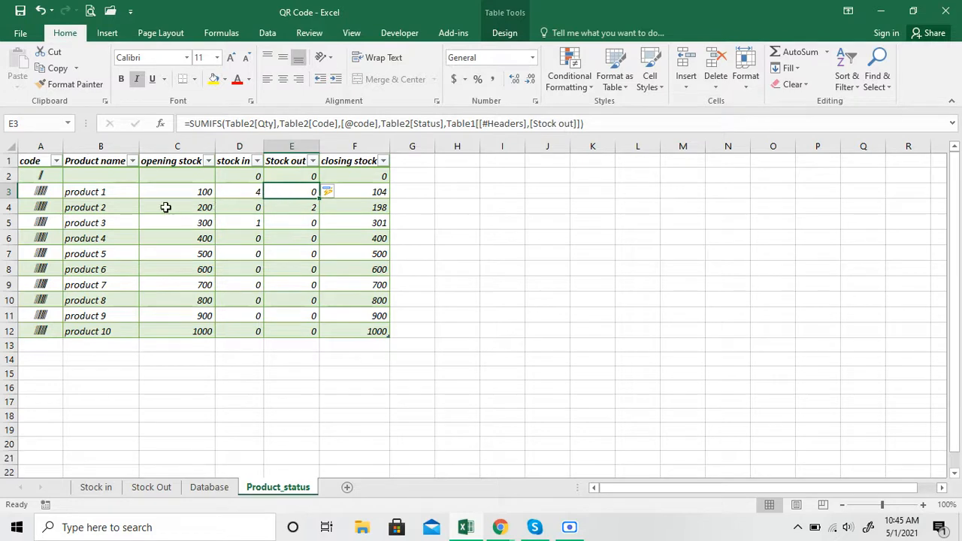
click(137, 208)
click(288, 207)
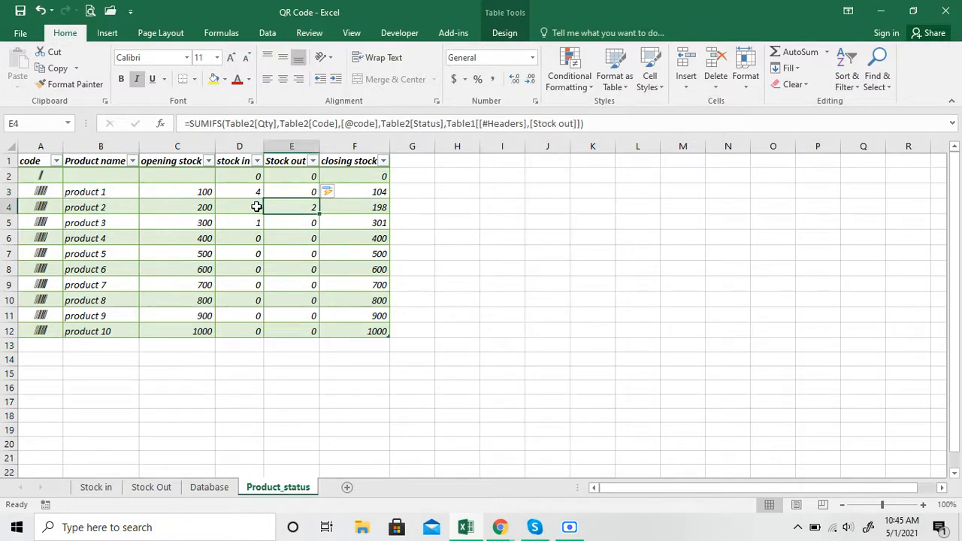
click(256, 208)
click(290, 208)
Record a stock-in entry for code a001 in cell A3 of the Stock in sheet
click(101, 489)
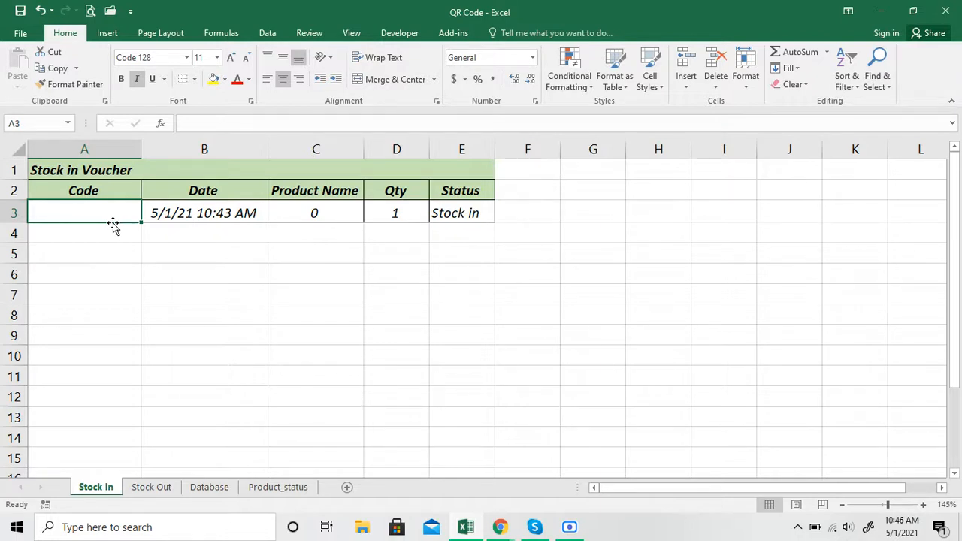
text(a)
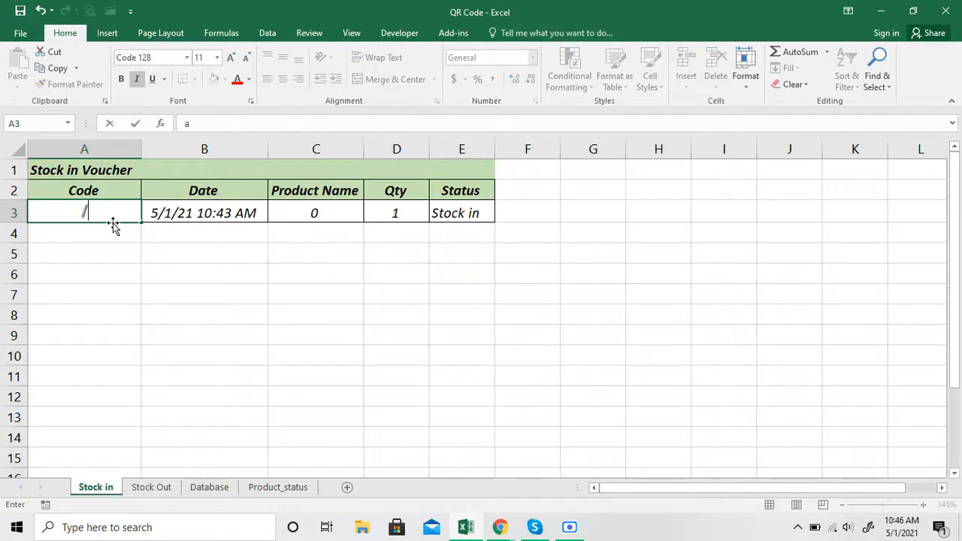
text(001)
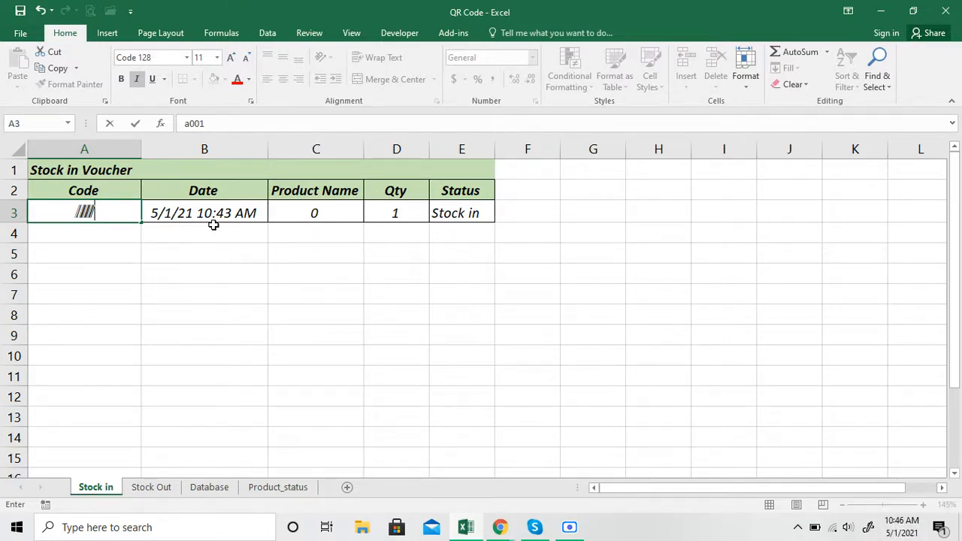
key(Return)
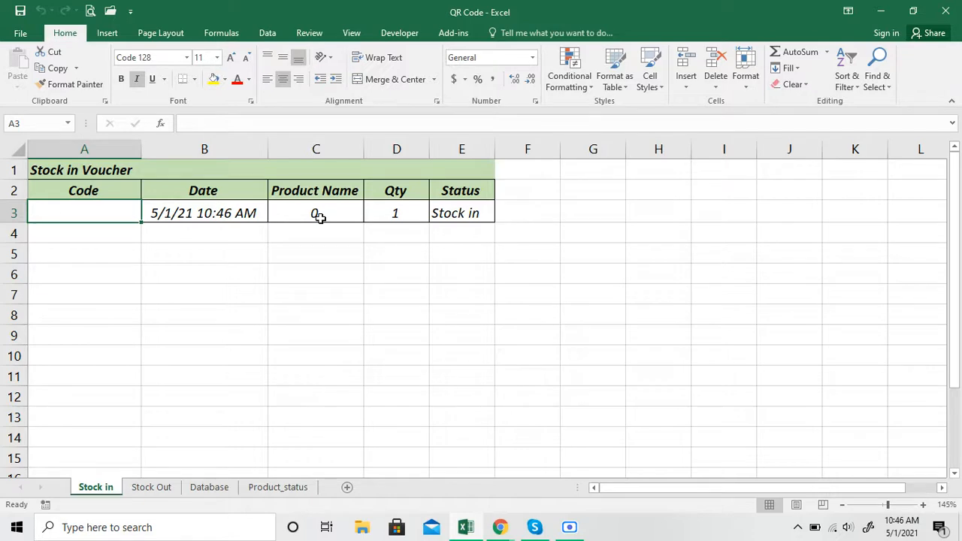
Check the new stock-in record on the Database sheet and product 1's stock in and closing stock on Product_status
click(208, 488)
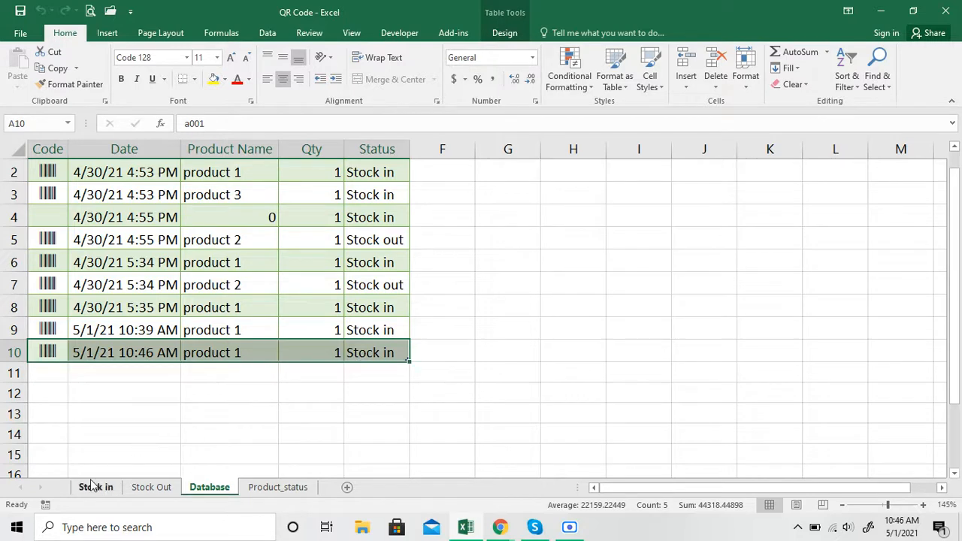
click(256, 488)
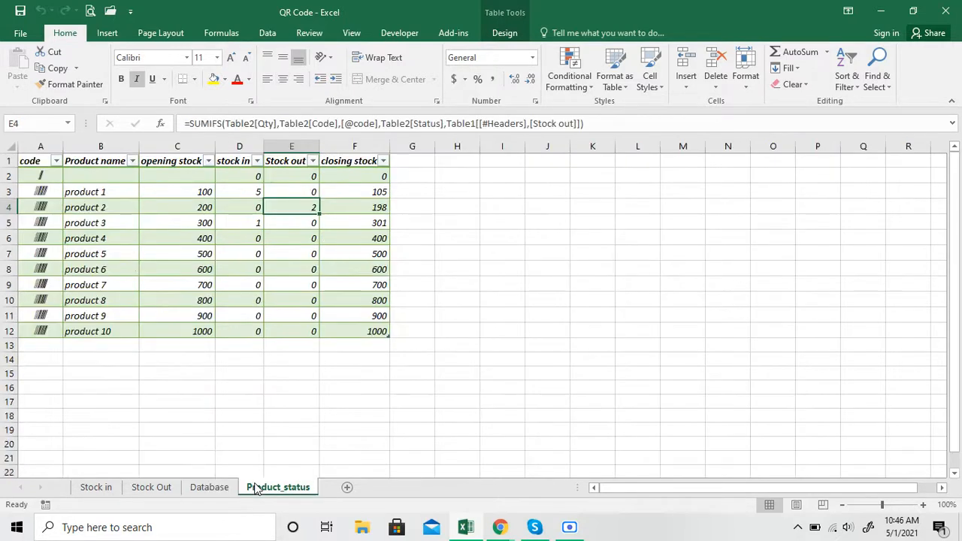
click(243, 190)
click(96, 189)
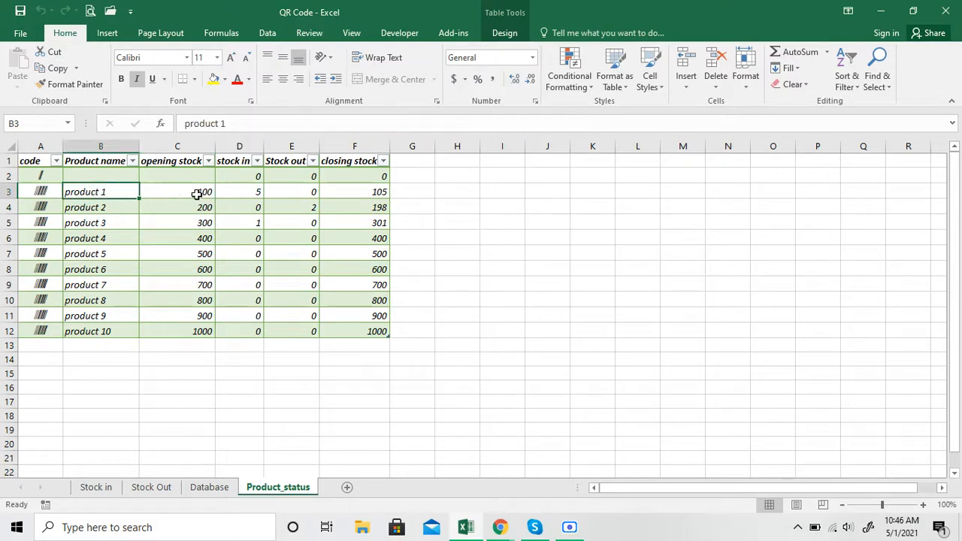
click(239, 191)
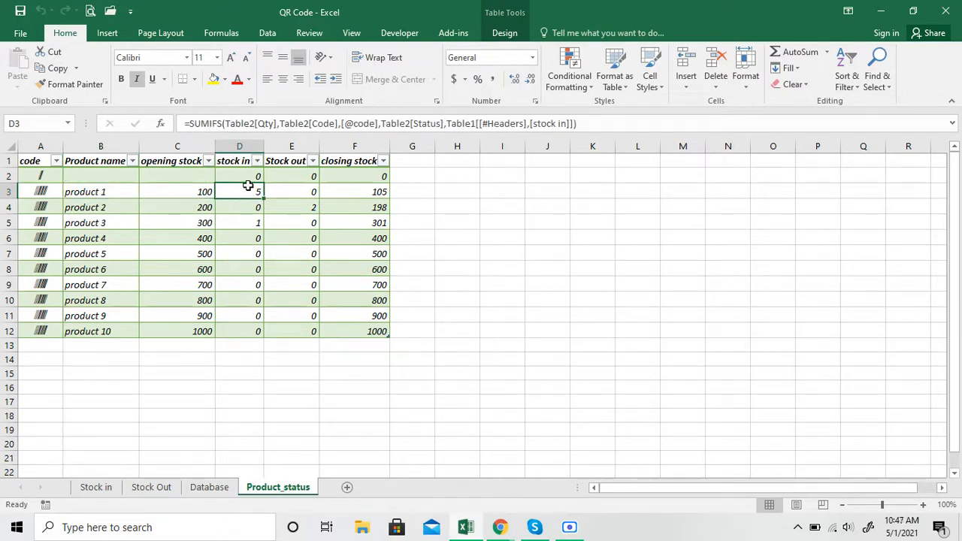
click(377, 190)
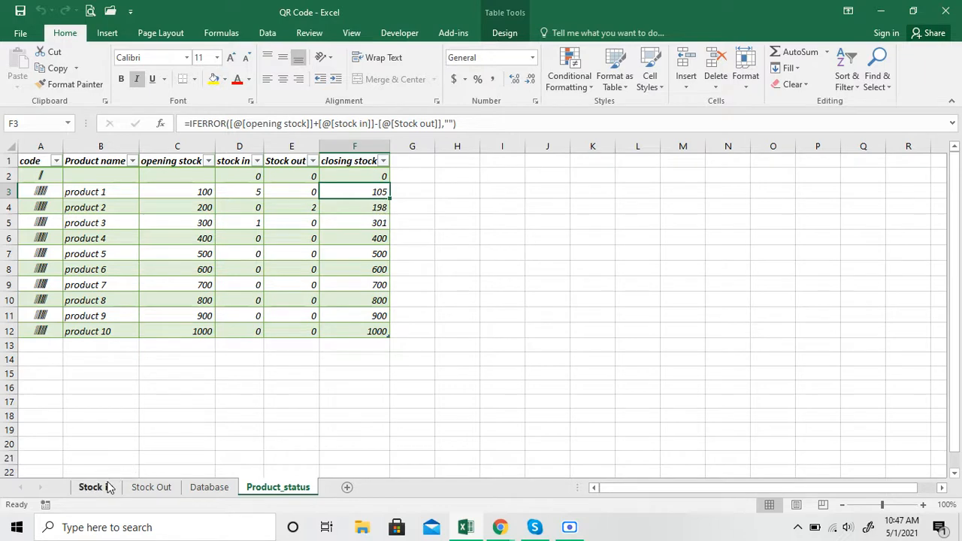
Record a stock-out entry for code a001 in cell A3 of the Stock Out sheet
click(143, 487)
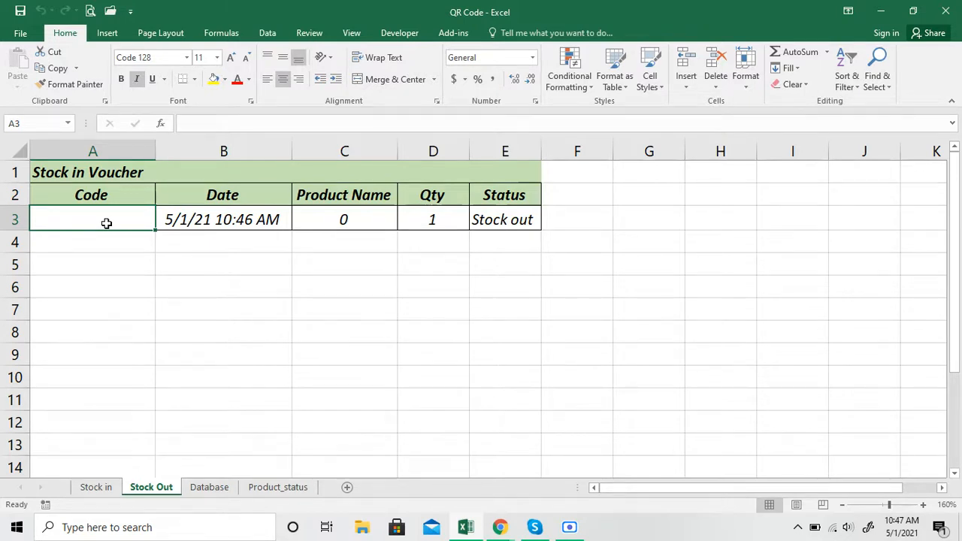
text(a001)
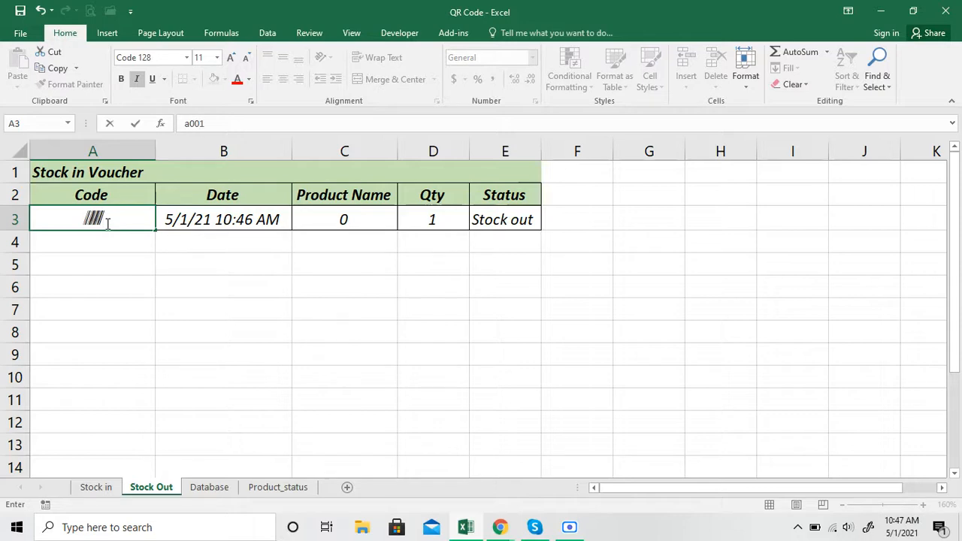
key(Return)
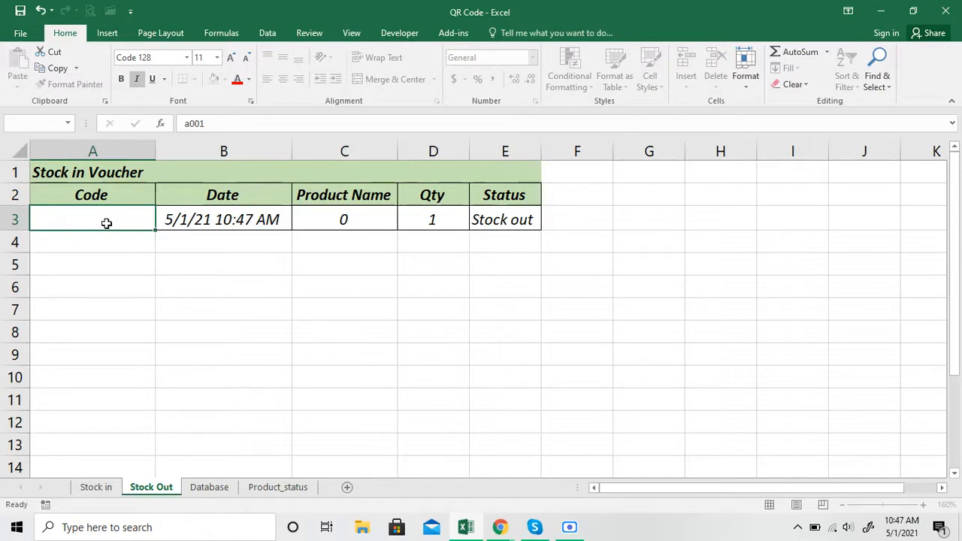
Check the status and quantity of the newest stock-out record on the Database sheet
click(202, 486)
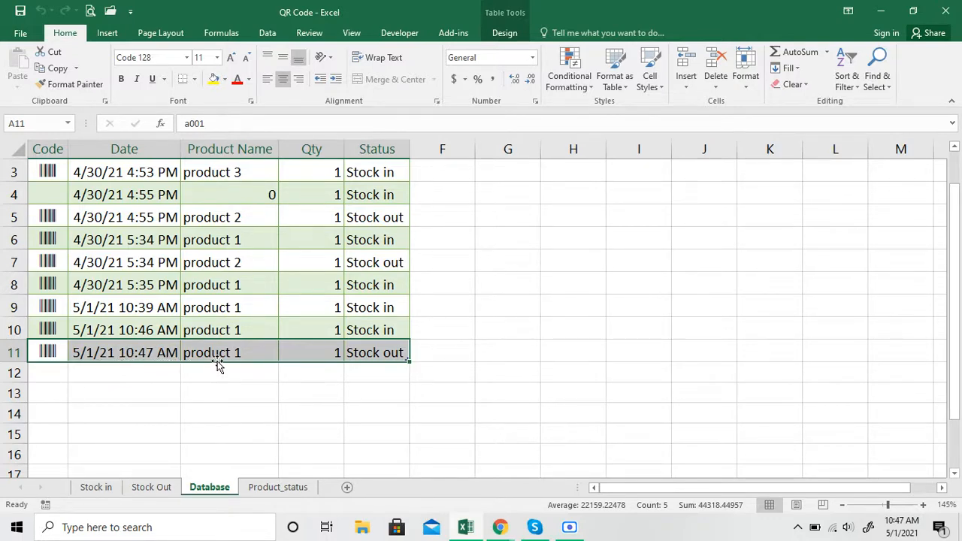
click(387, 327)
click(376, 350)
click(323, 352)
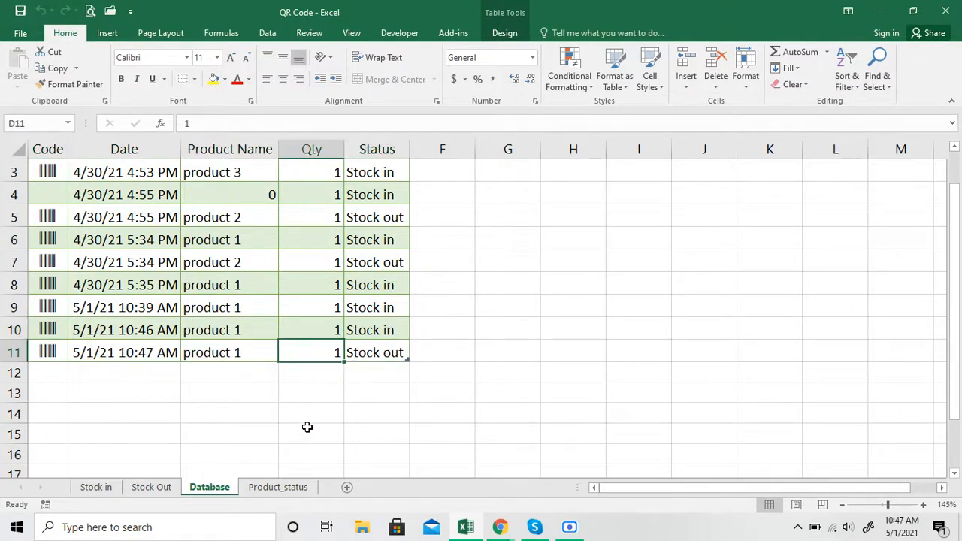
Check product 1's stock in and Stock out cells on the Product_status sheet
click(279, 487)
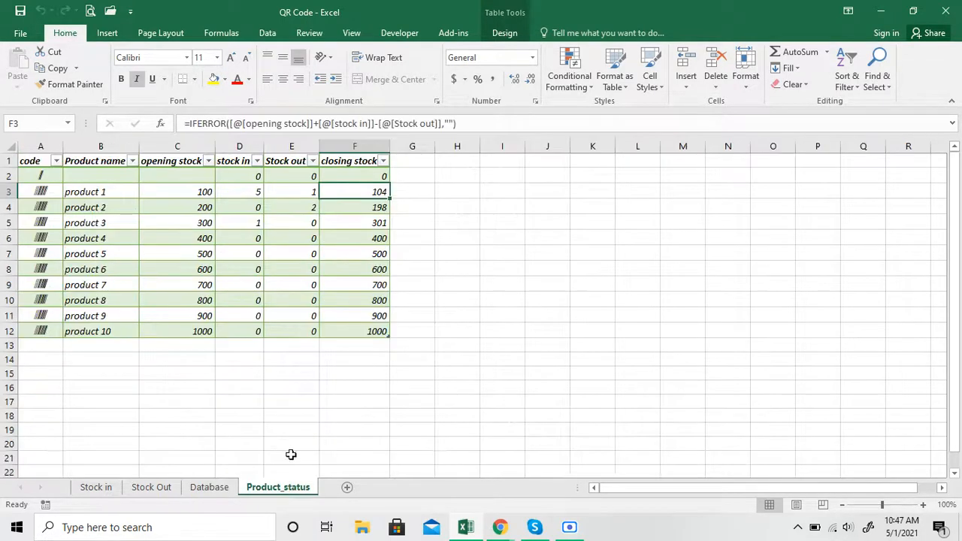
click(254, 193)
click(290, 192)
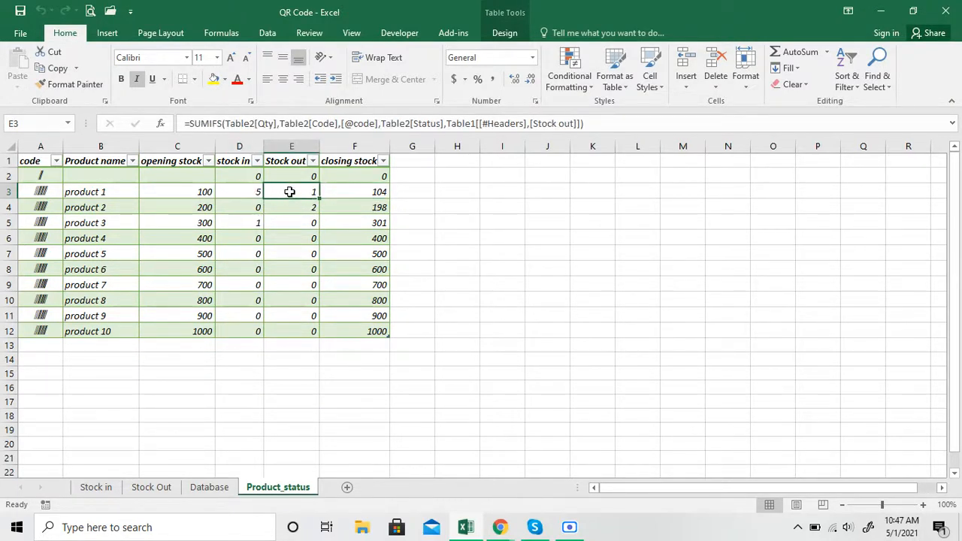
Record a stock-in entry for code a0010 in cell A3 of the Stock in sheet and check it on Database and Product_status
click(96, 487)
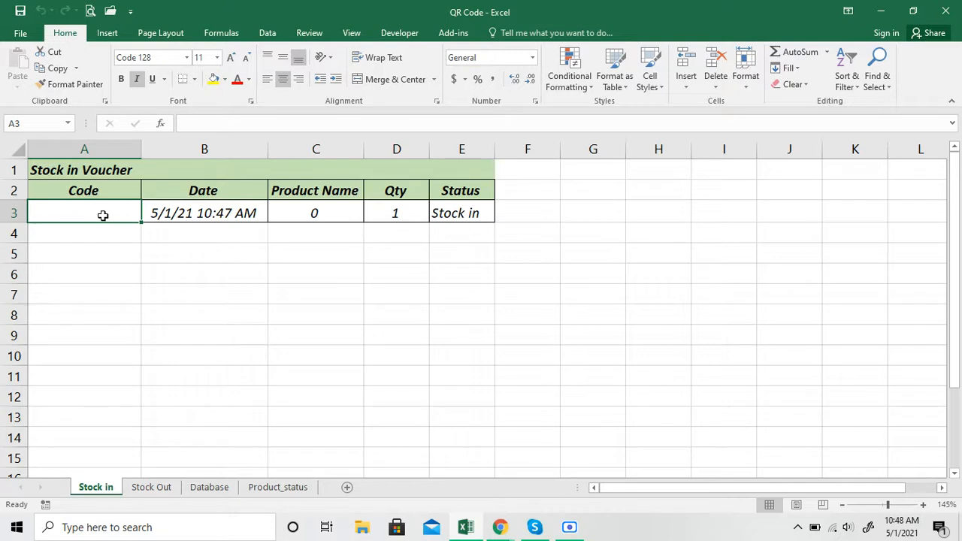
text(a00)
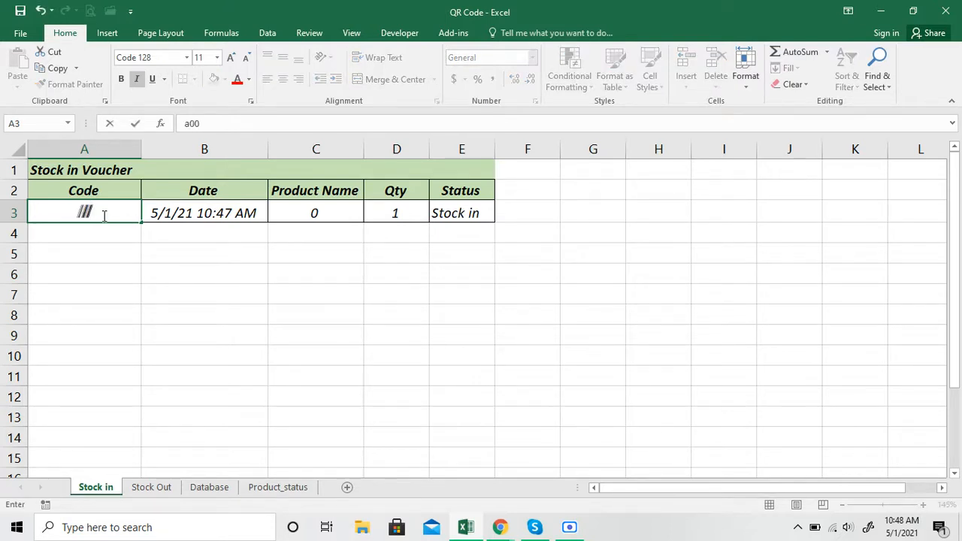
text(10)
key(Return)
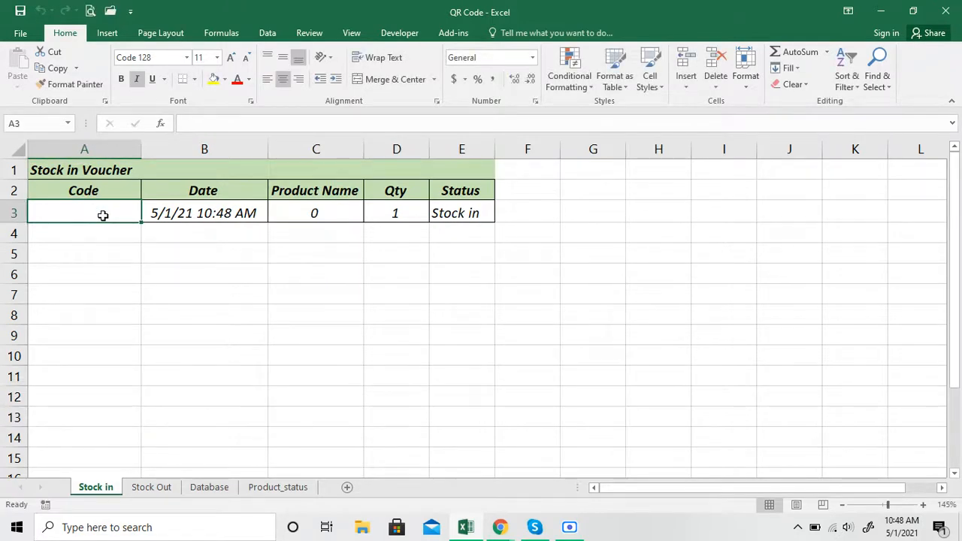
click(190, 489)
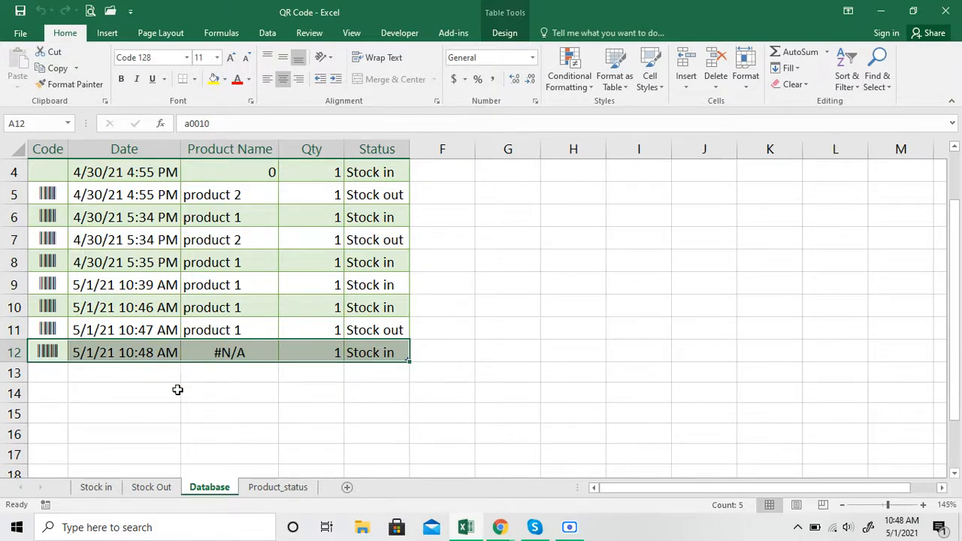
click(265, 489)
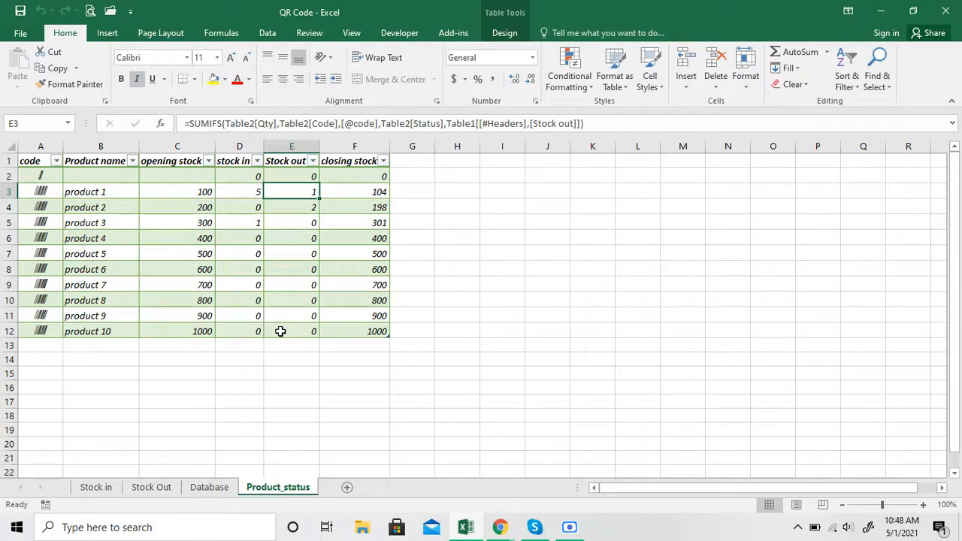
Record a stock-in entry for code a010 in cell A3 of the Stock in sheet
click(96, 487)
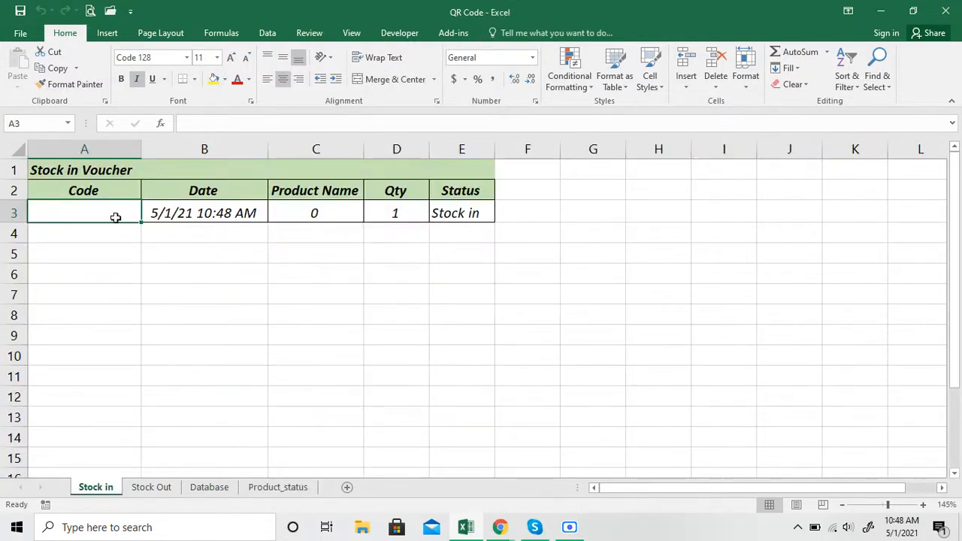
text(a)
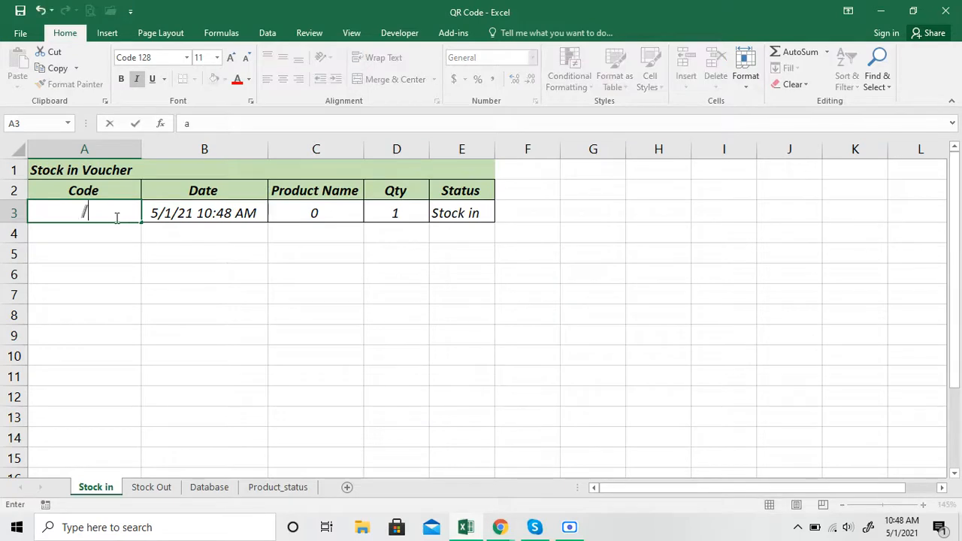
text(010)
key(Return)
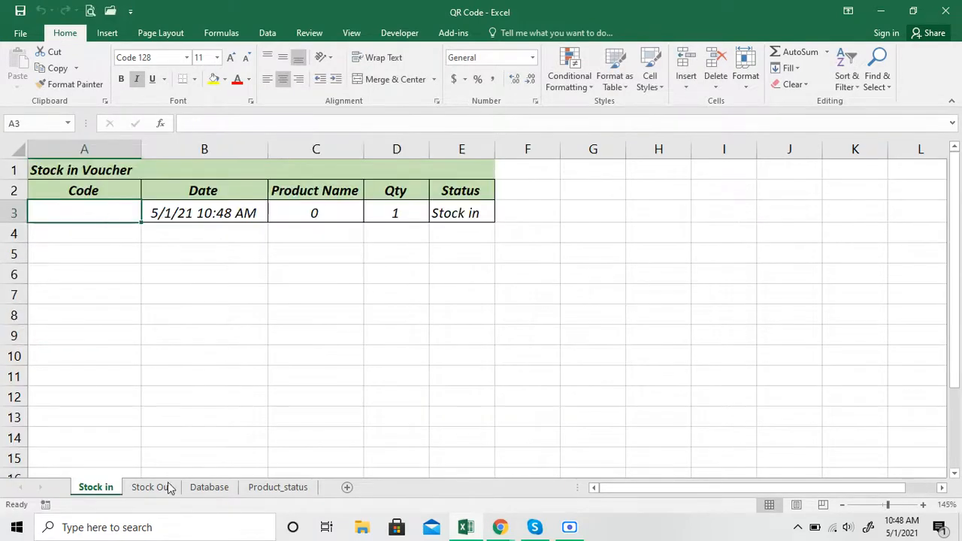
Check the newest stock-in record's product name, date and quantity on the Database sheet and product 10's stock in on Product_status
click(169, 494)
click(193, 492)
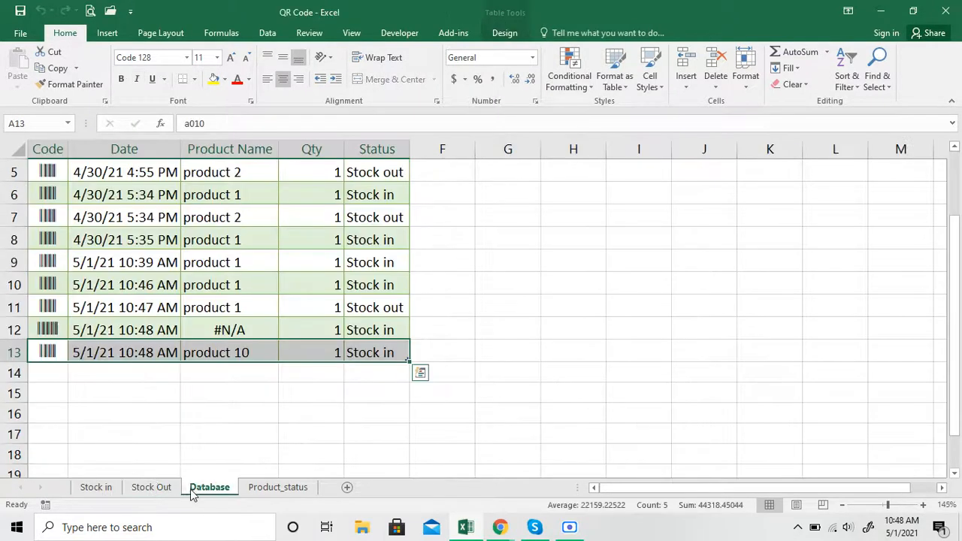
click(245, 357)
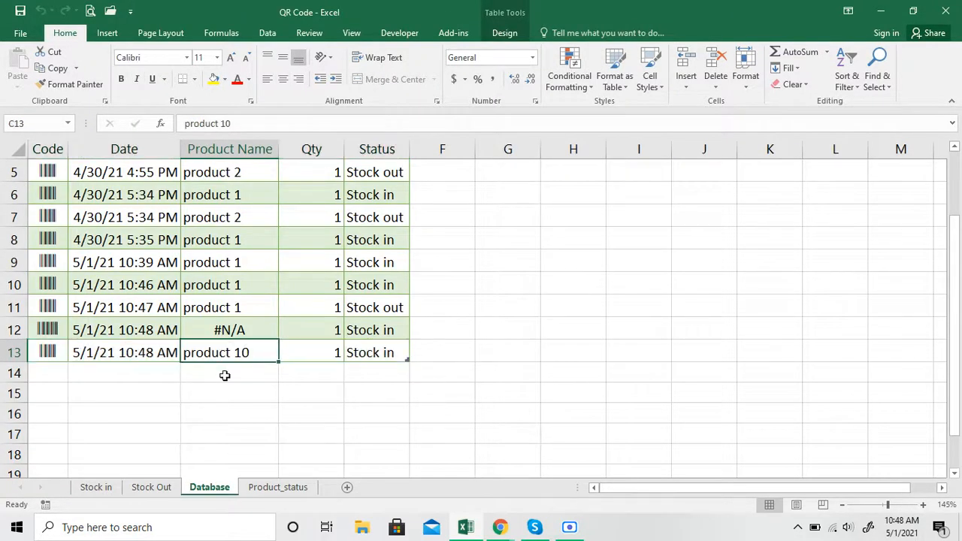
click(115, 353)
click(217, 348)
click(290, 351)
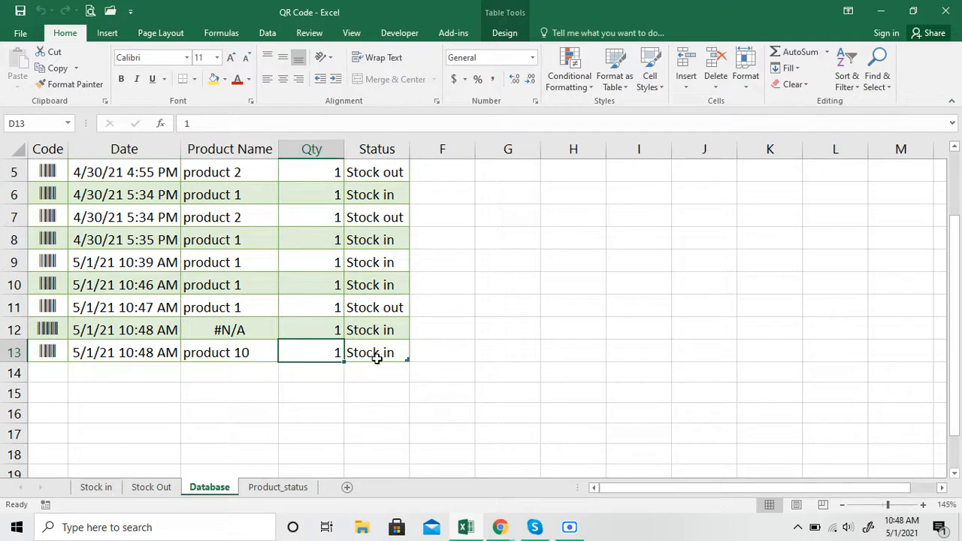
click(295, 489)
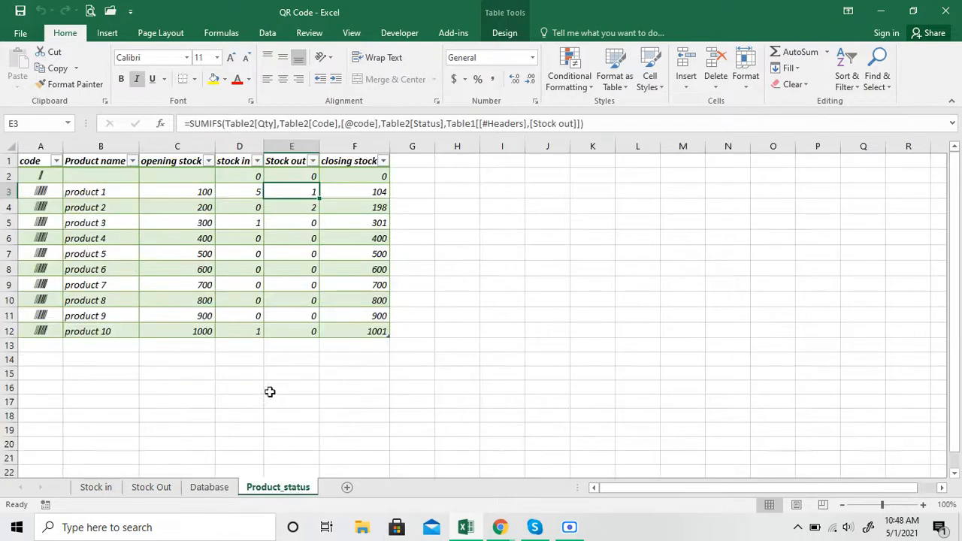
click(248, 335)
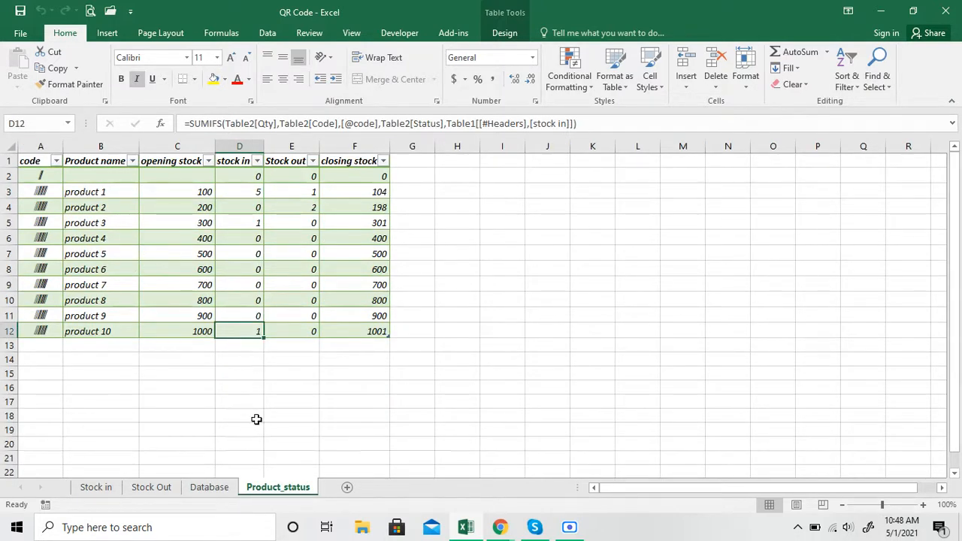
Record a stock-out entry for code a010 in cell A3 of the Stock Out sheet
click(136, 490)
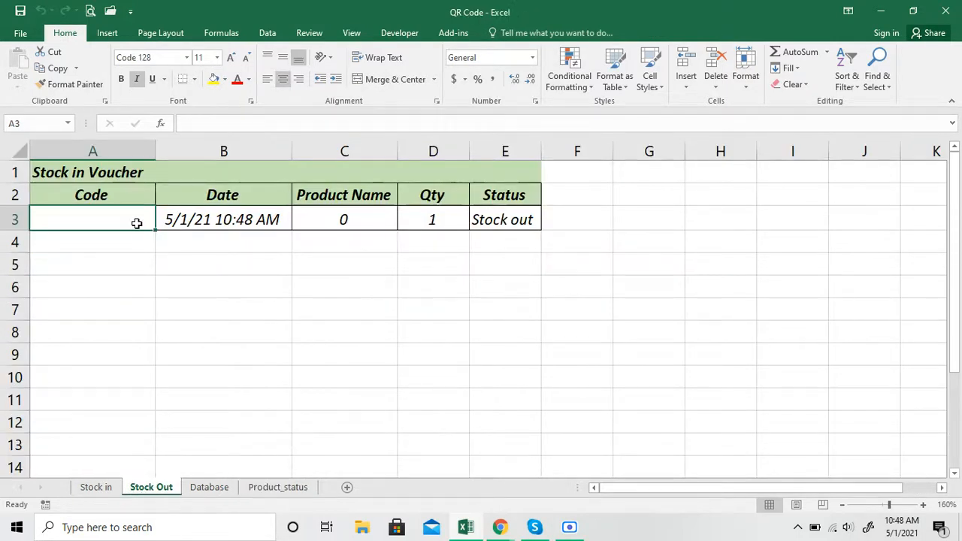
text(a010)
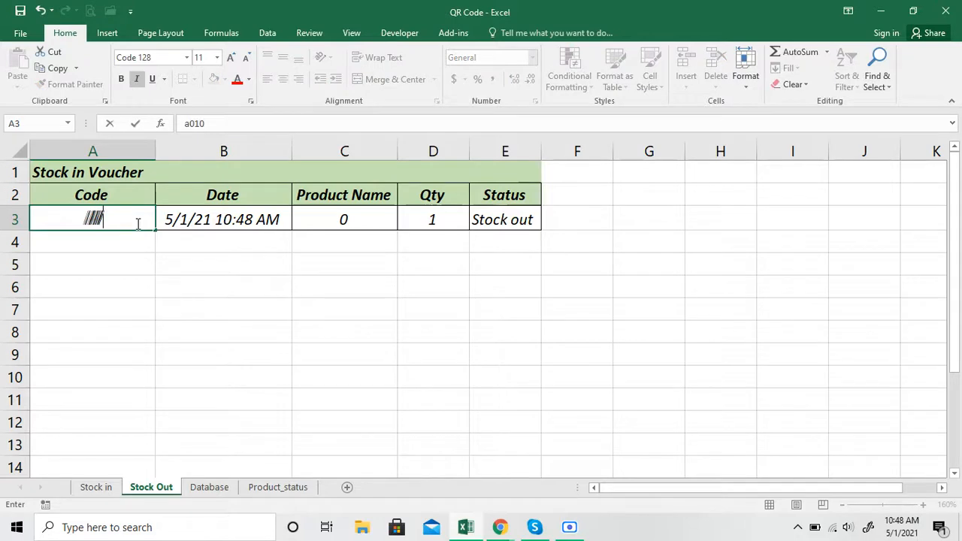
key(Return)
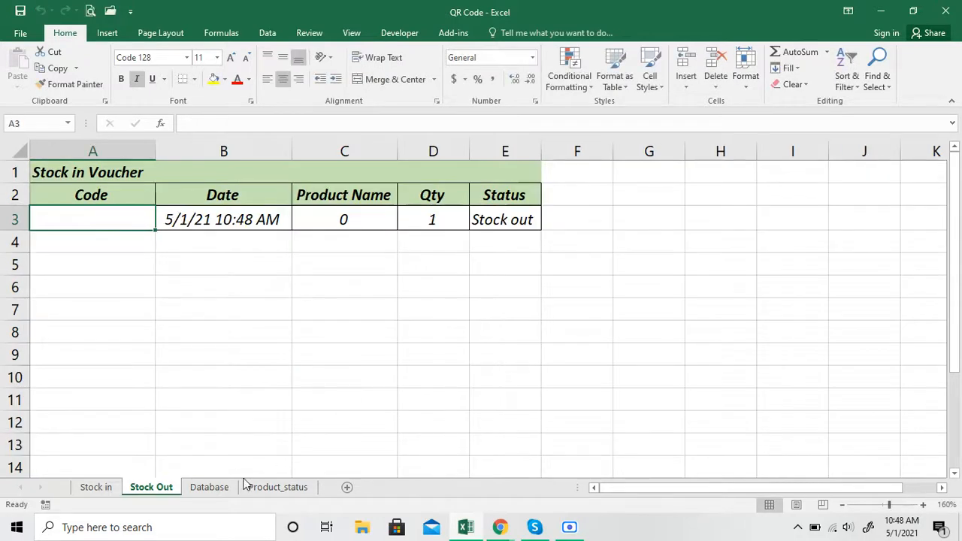
Check the new stock-out record on the Database sheet and product 10's stock in, Stock out and closing stock on Product_status
click(206, 489)
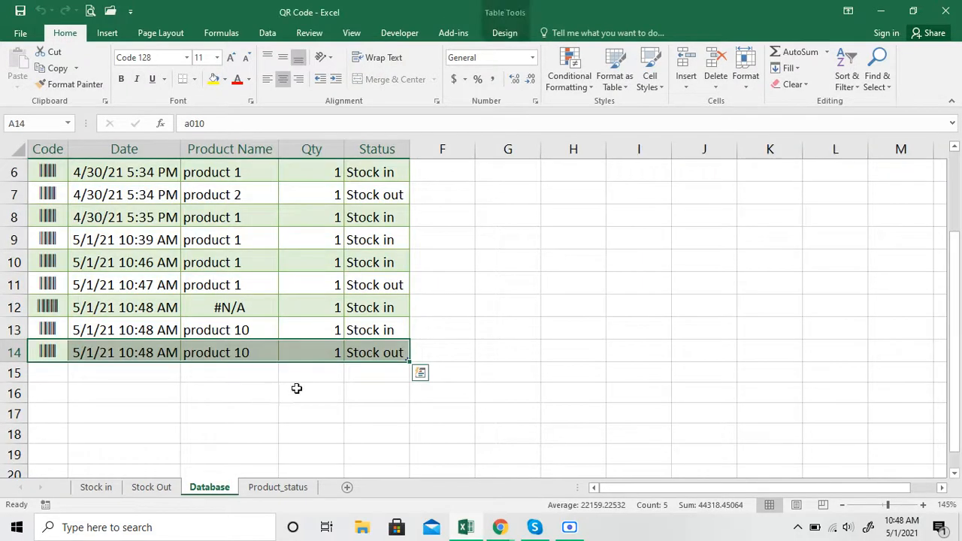
click(295, 487)
click(298, 331)
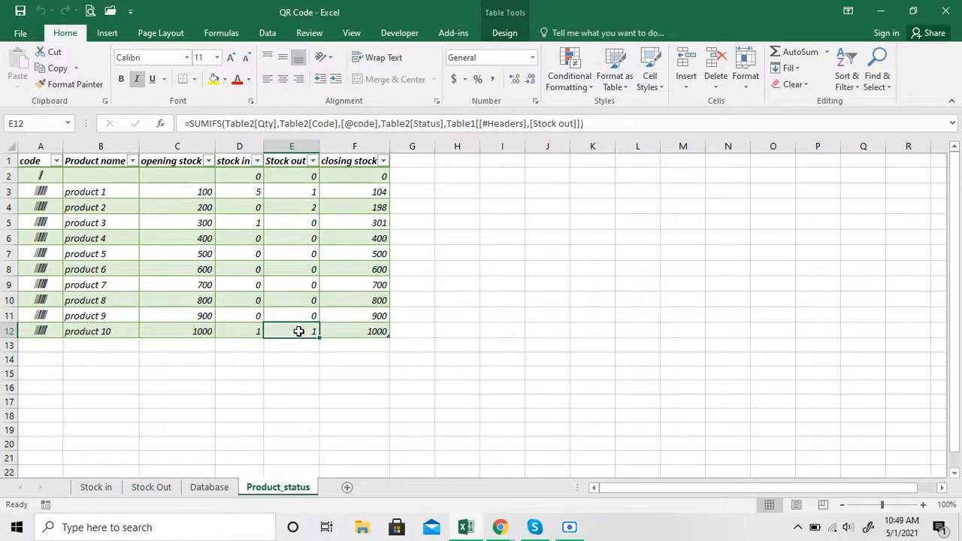
click(359, 331)
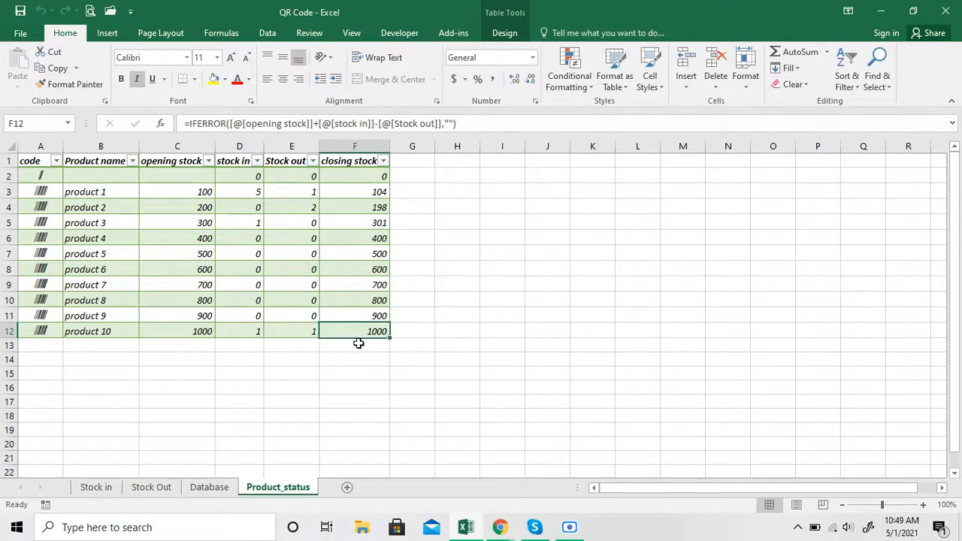
click(259, 332)
click(288, 332)
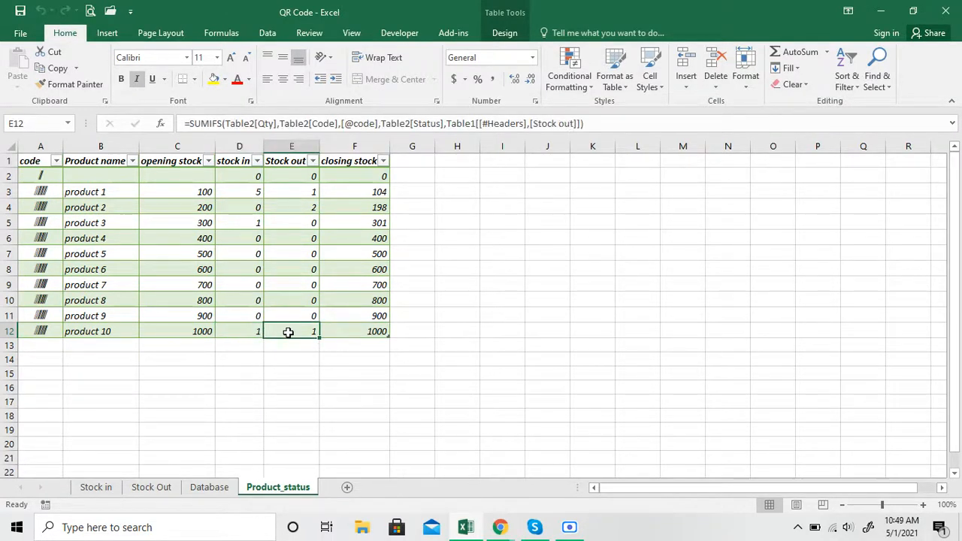
Record a second stock-out entry for code a010 in cell A3 of the Stock Out sheet
click(141, 487)
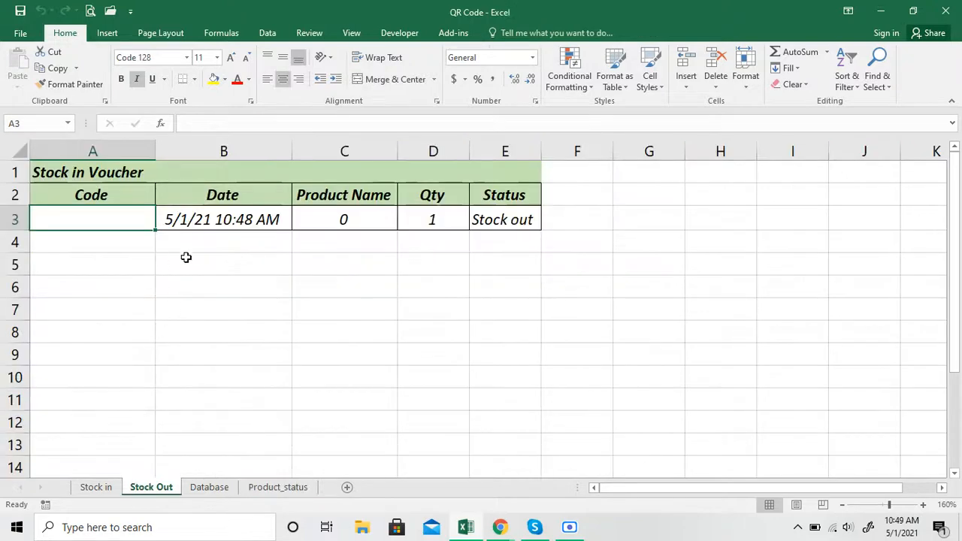
text(a)
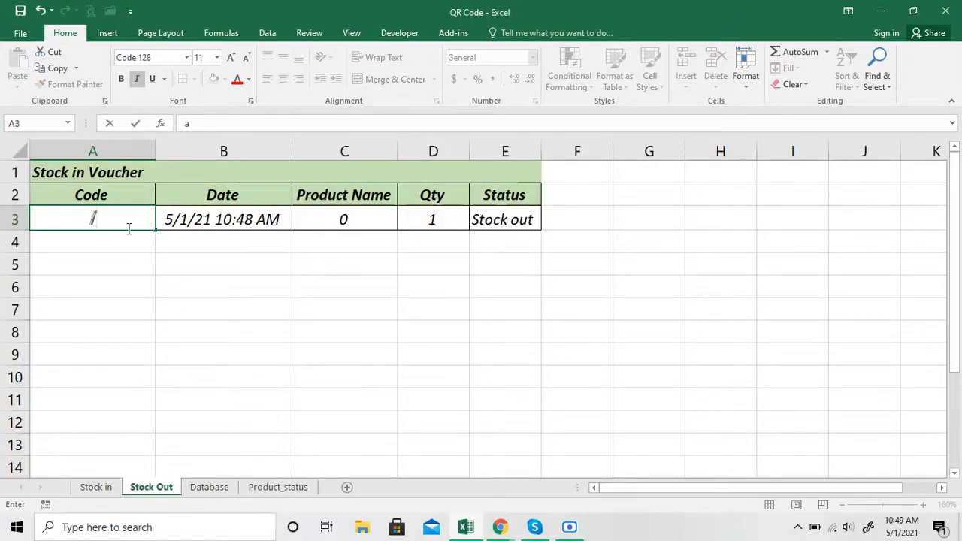
text(010)
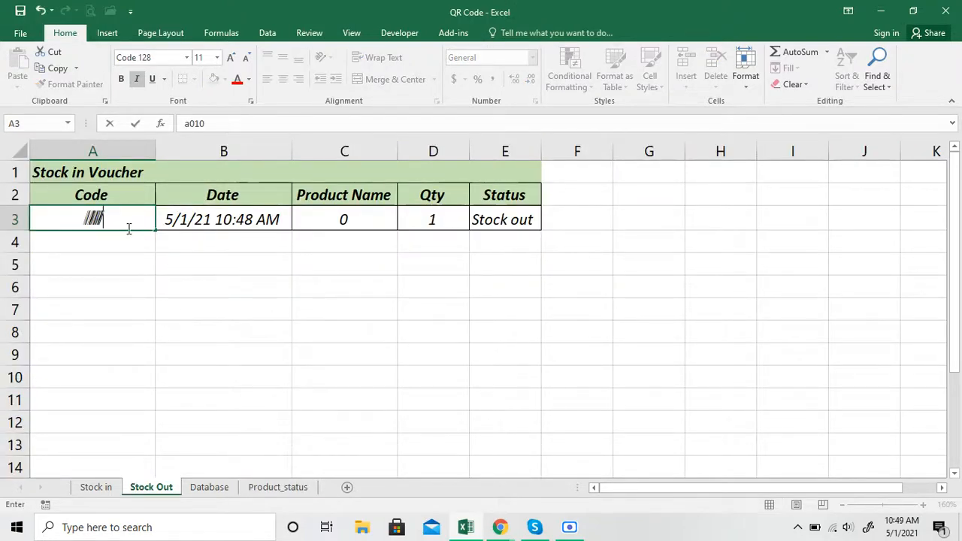
key(Return)
Check the second product 10 stock-out record on the Database sheet and product 10's closing stock on Product_status
click(209, 488)
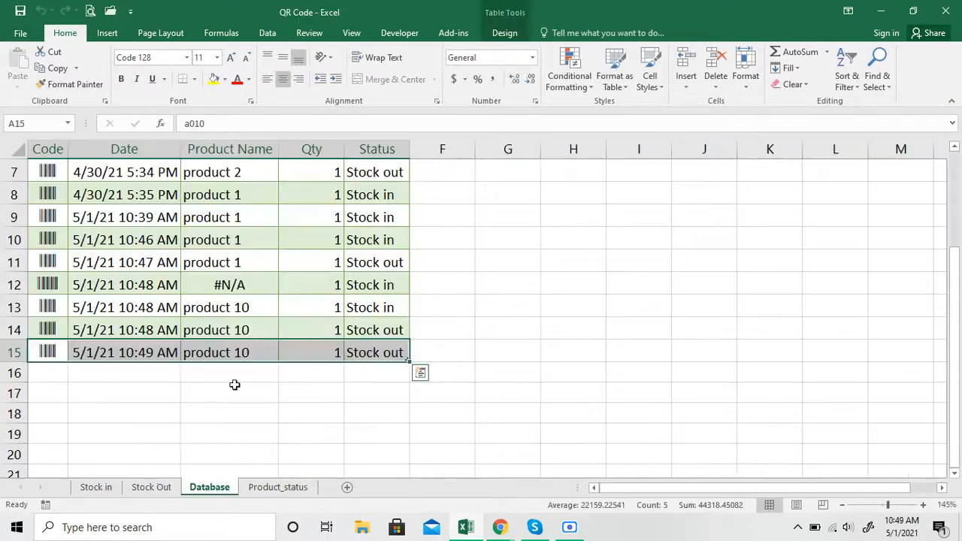
click(292, 487)
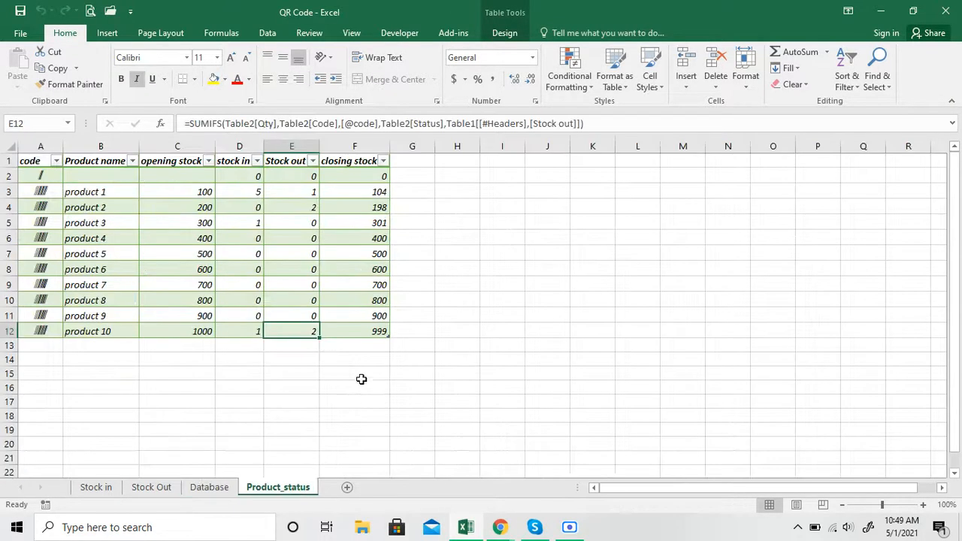
click(376, 331)
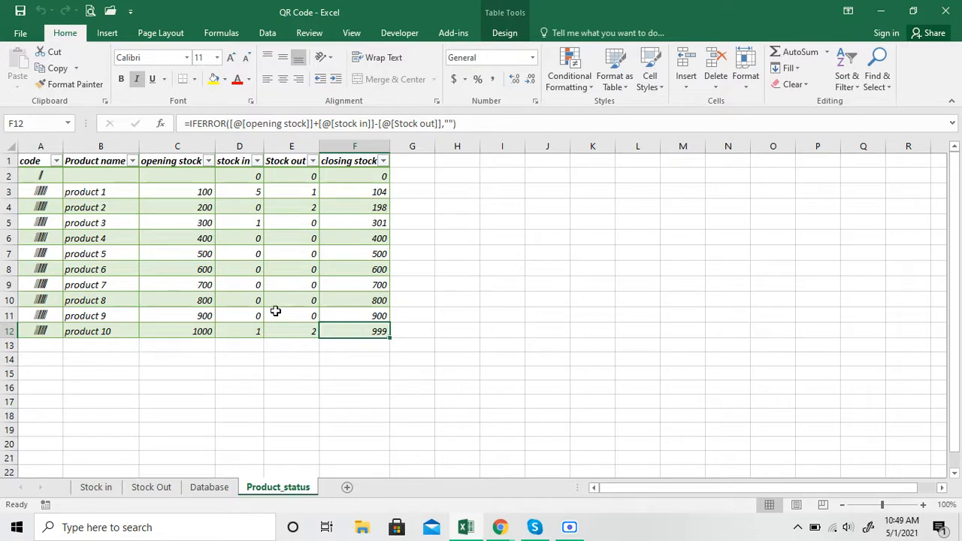
Review the Stock in and Stock Out vouchers and the closing stock column on the Product_status sheet
click(101, 489)
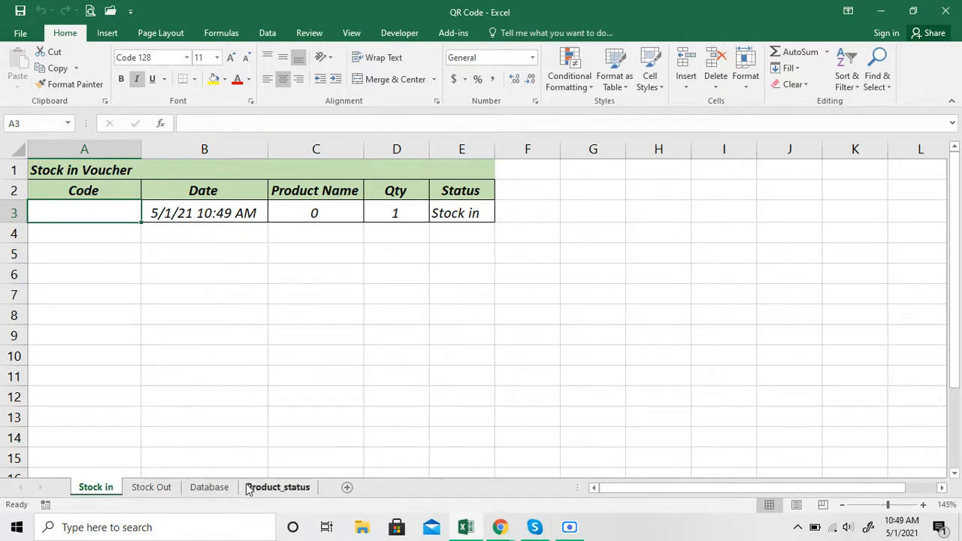
click(170, 491)
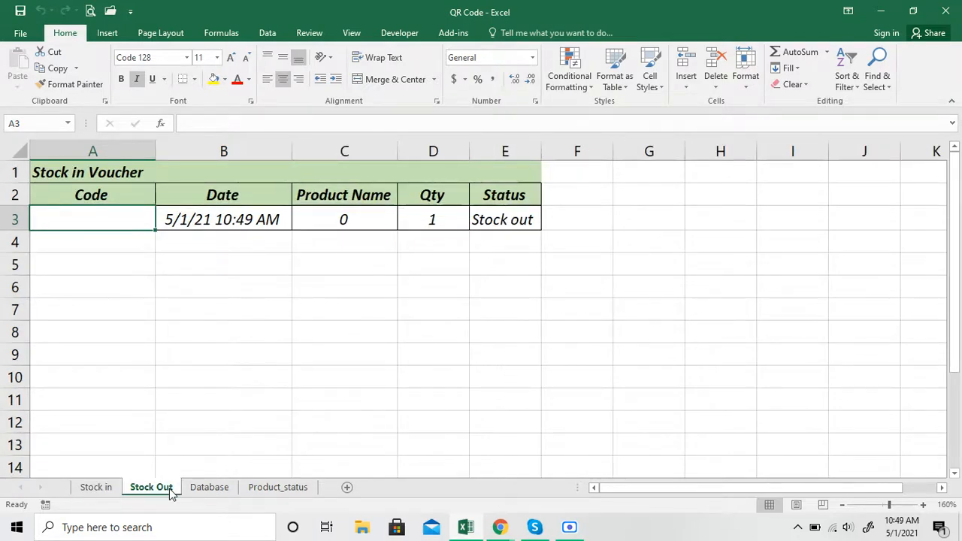
click(275, 489)
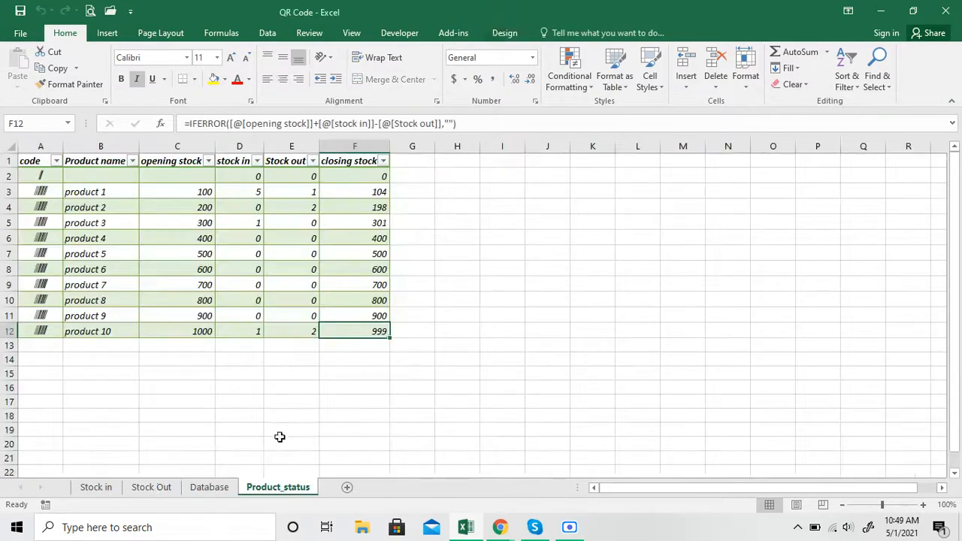
click(361, 178)
click(367, 300)
click(367, 332)
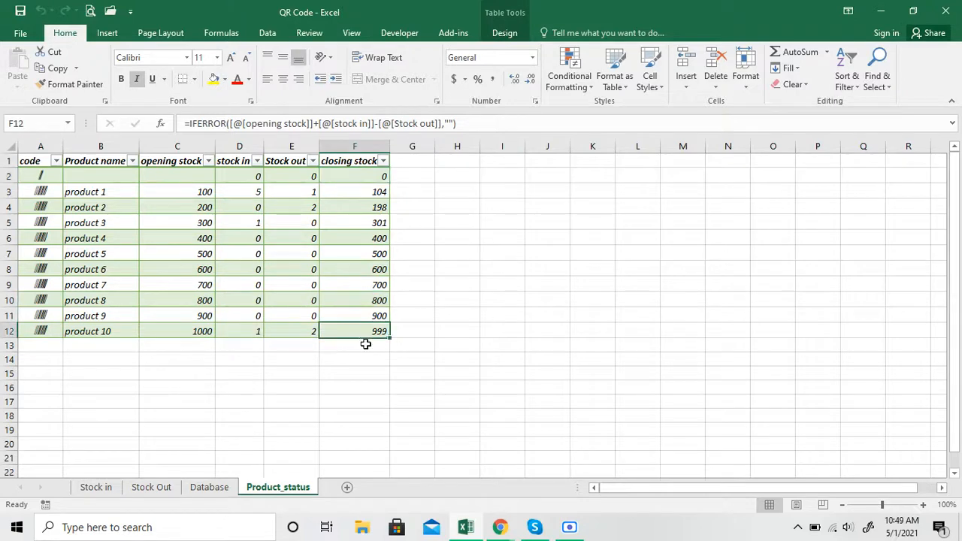
Revisit the voucher sheets and examine the Database records, including the product name in cell C12
click(209, 488)
click(151, 488)
click(96, 488)
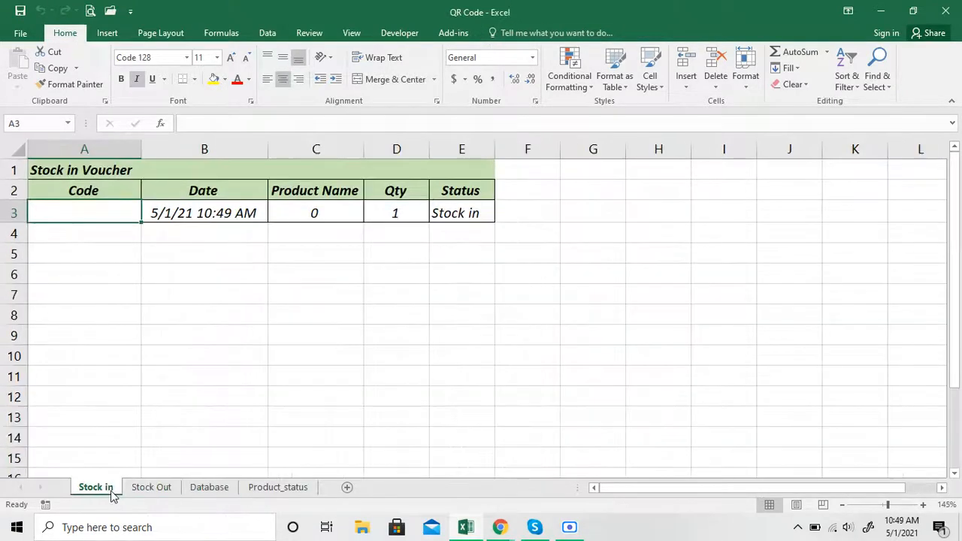
click(151, 487)
click(209, 488)
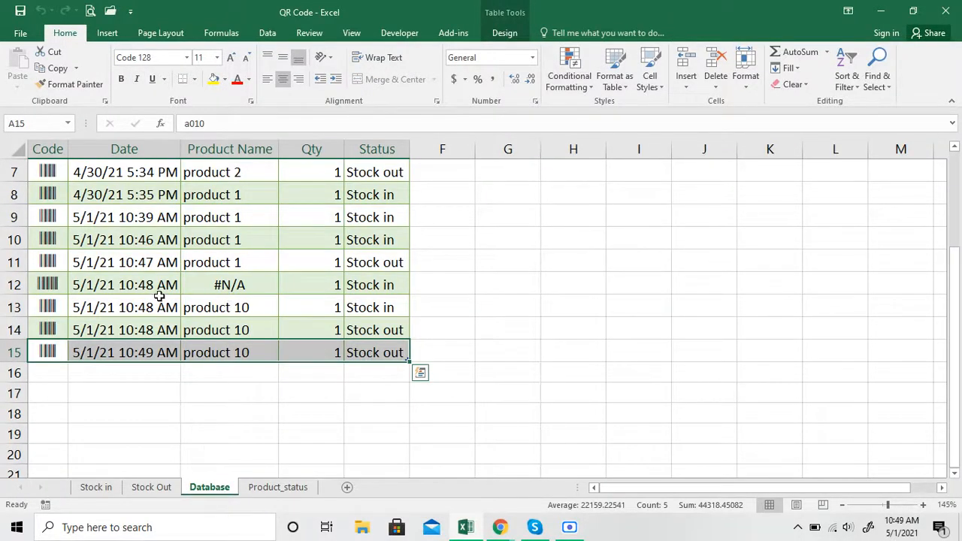
click(214, 285)
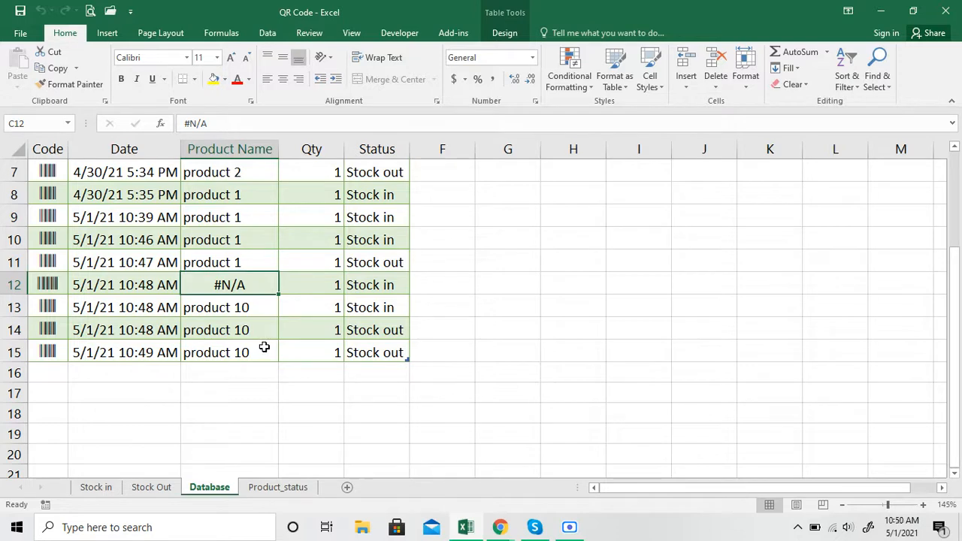
scroll(264, 347, up, 2)
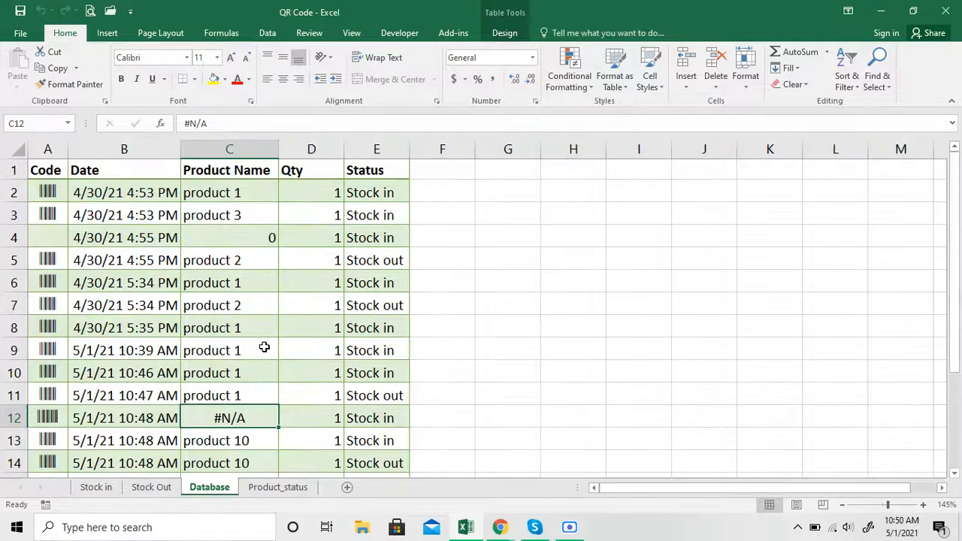
scroll(264, 347, down, 2)
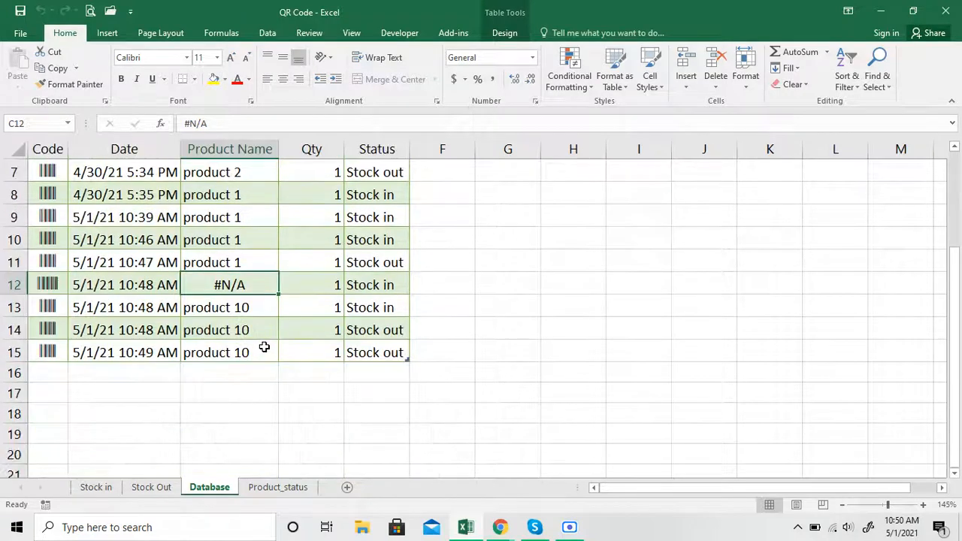
click(95, 489)
click(136, 487)
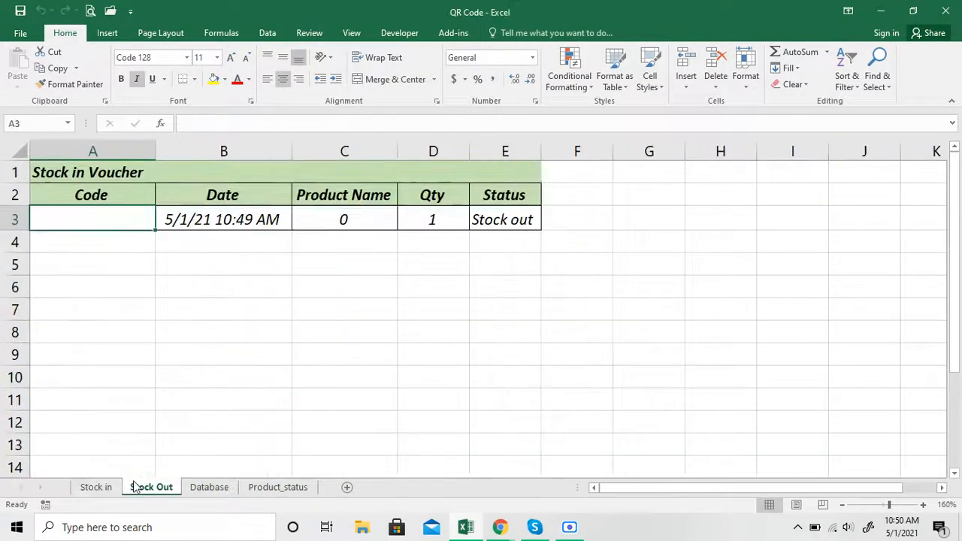
click(225, 487)
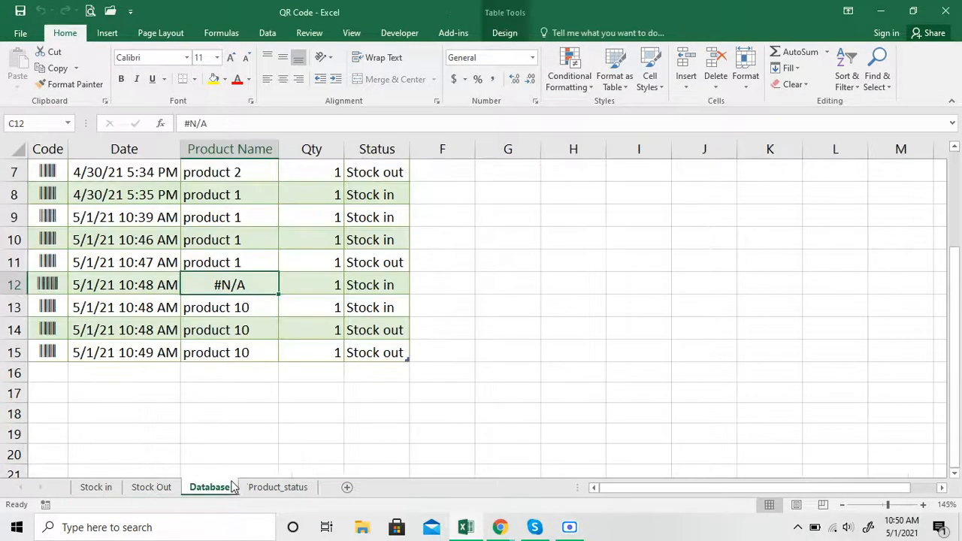